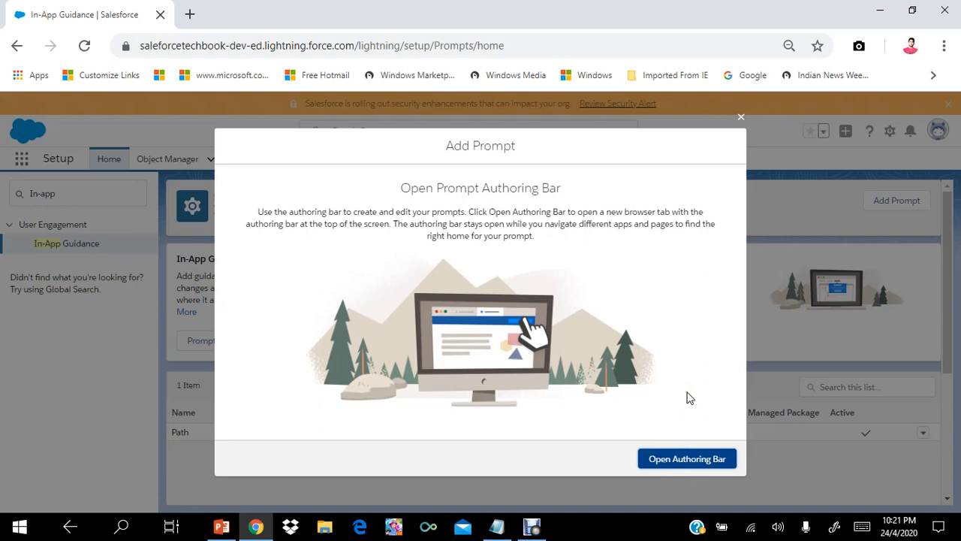
Step: Open the prompt authoring bar and check that it is targeting the Sales app's Home page
{"action": "left_click", "coordinate": [683, 461]}
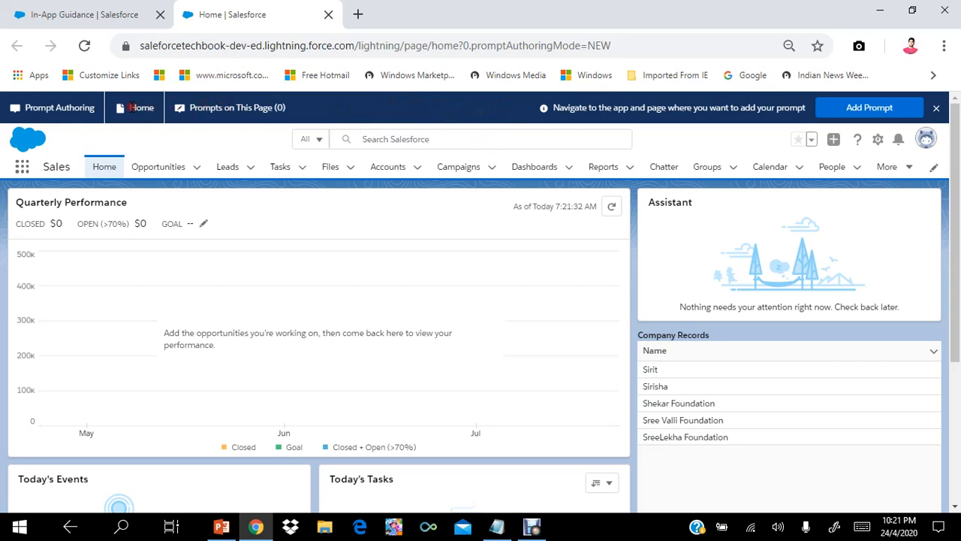
{"action": "left_click_drag", "start_coordinate": [131, 108], "coordinate": [154, 108]}
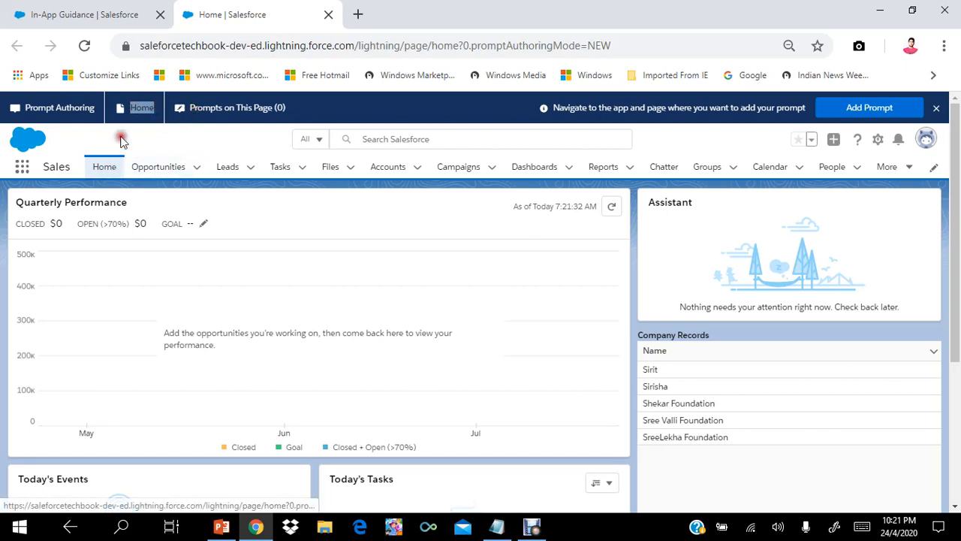
{"action": "left_click", "coordinate": [105, 169]}
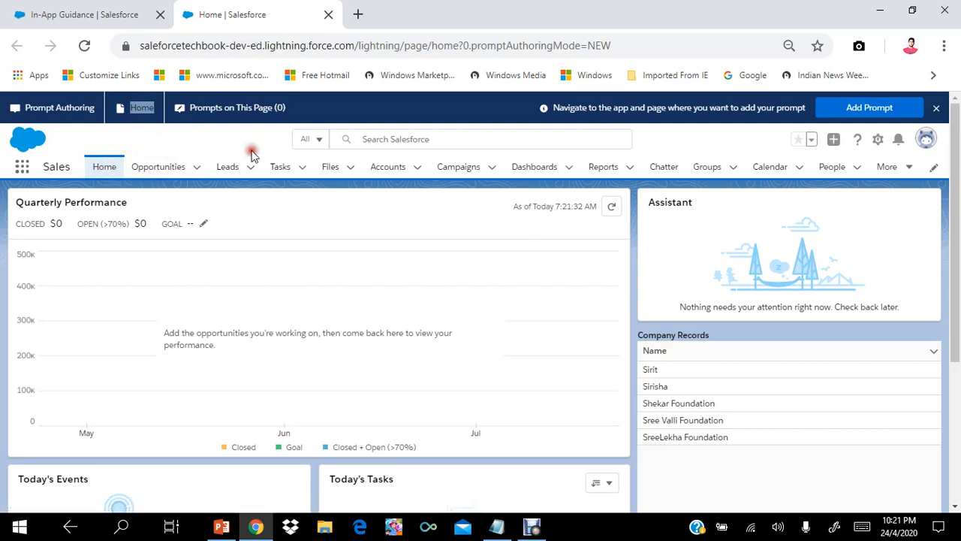
Step: Go to the Accounts list and check the authoring bar for prompts on that page
{"action": "left_click", "coordinate": [383, 167]}
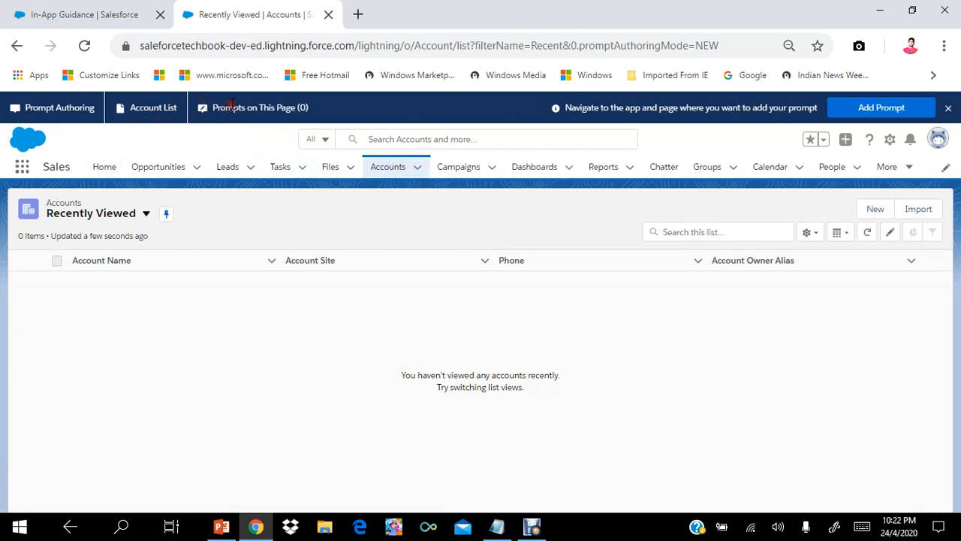
{"action": "left_click_drag", "start_coordinate": [212, 105], "coordinate": [245, 104]}
{"action": "left_click", "coordinate": [298, 104]}
{"action": "triple_click", "coordinate": [325, 107]}
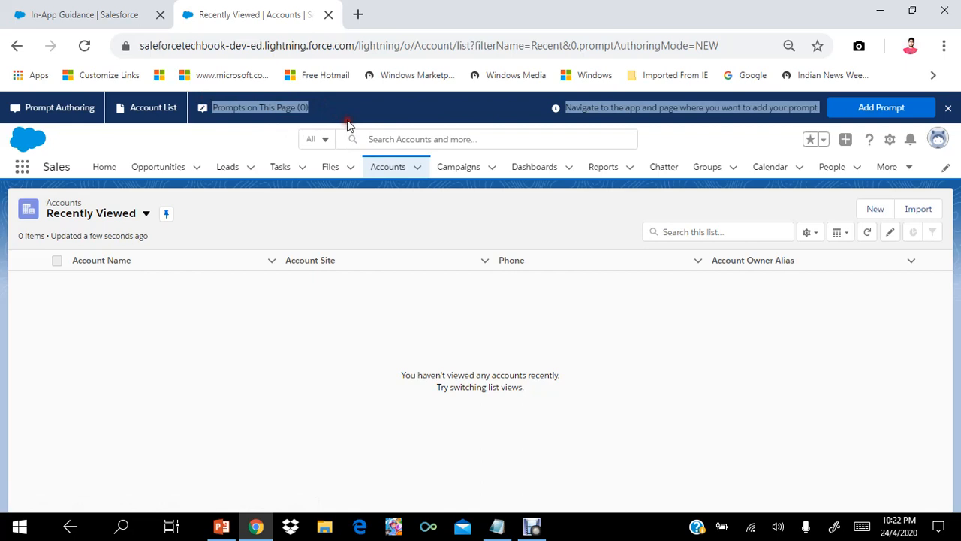
{"action": "left_click", "coordinate": [348, 111]}
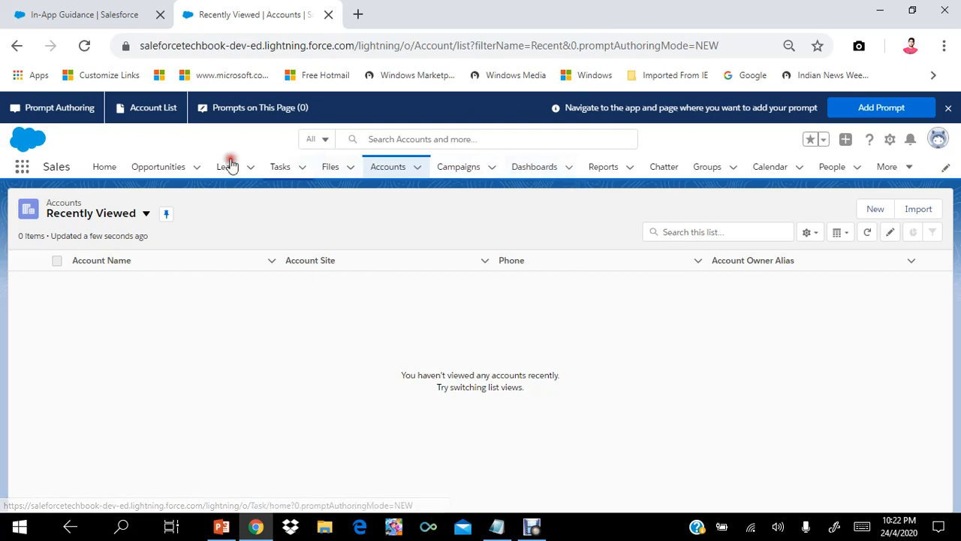
Step: Go to the Opportunities list and start adding a new prompt there, using the Floating Prompt type
{"action": "left_click", "coordinate": [152, 167]}
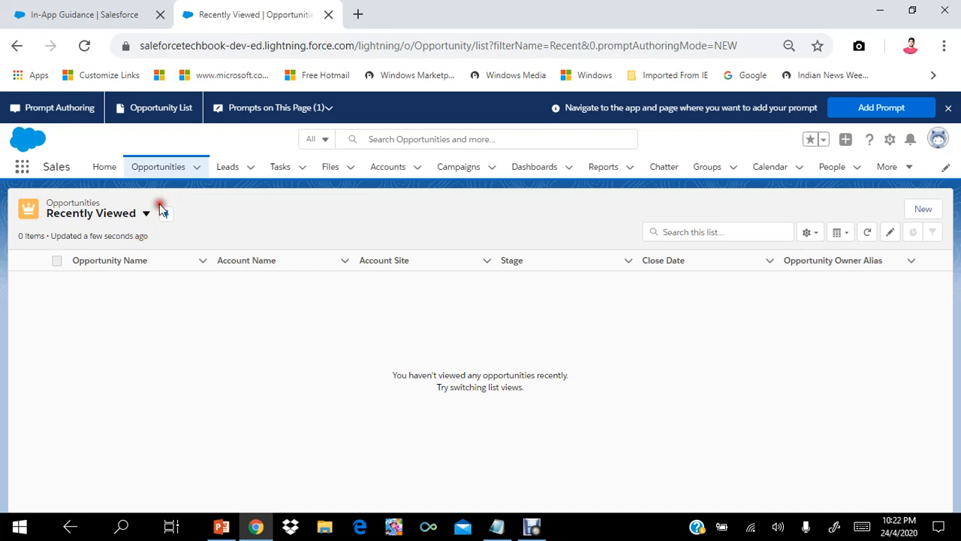
{"action": "left_click", "coordinate": [163, 213]}
{"action": "left_click_drag", "start_coordinate": [171, 205], "coordinate": [164, 225]}
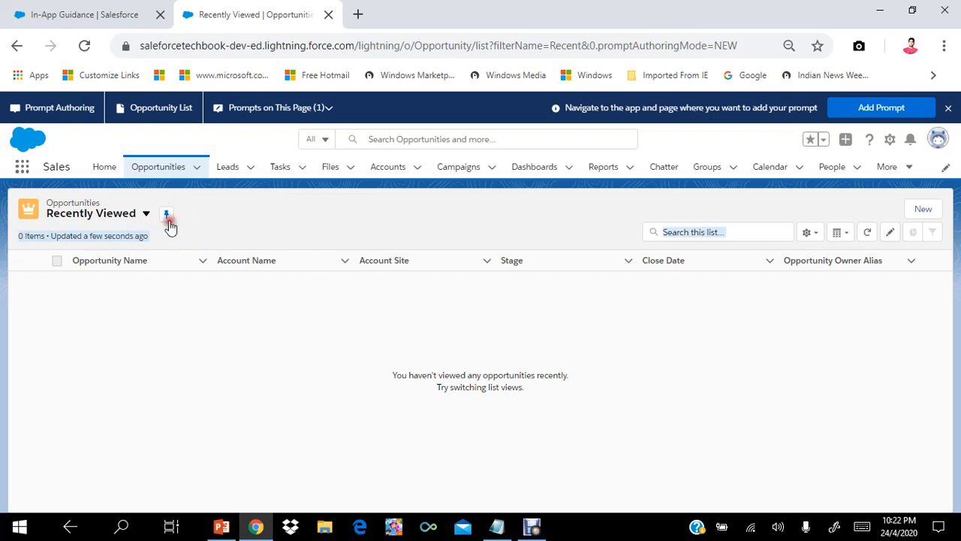
{"action": "left_click", "coordinate": [872, 111]}
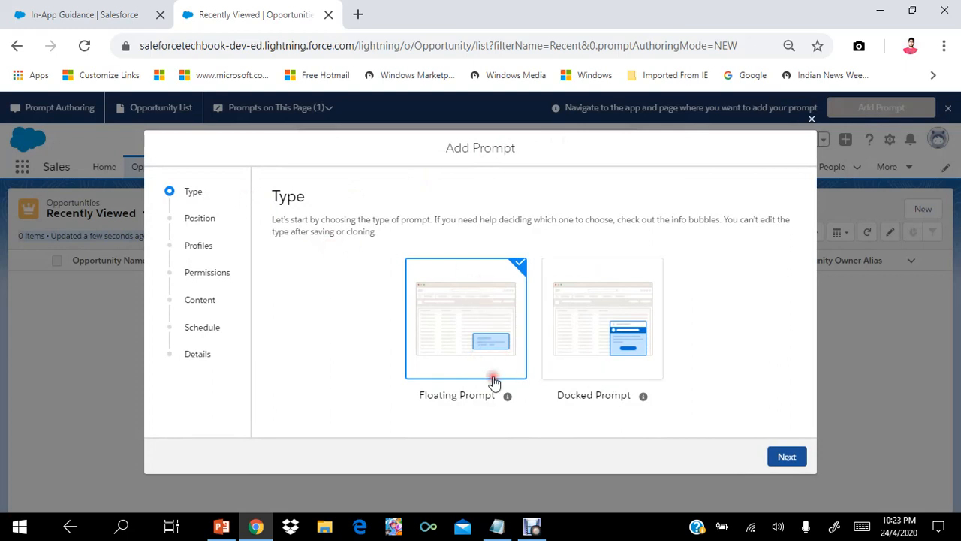
{"action": "left_click", "coordinate": [799, 461]}
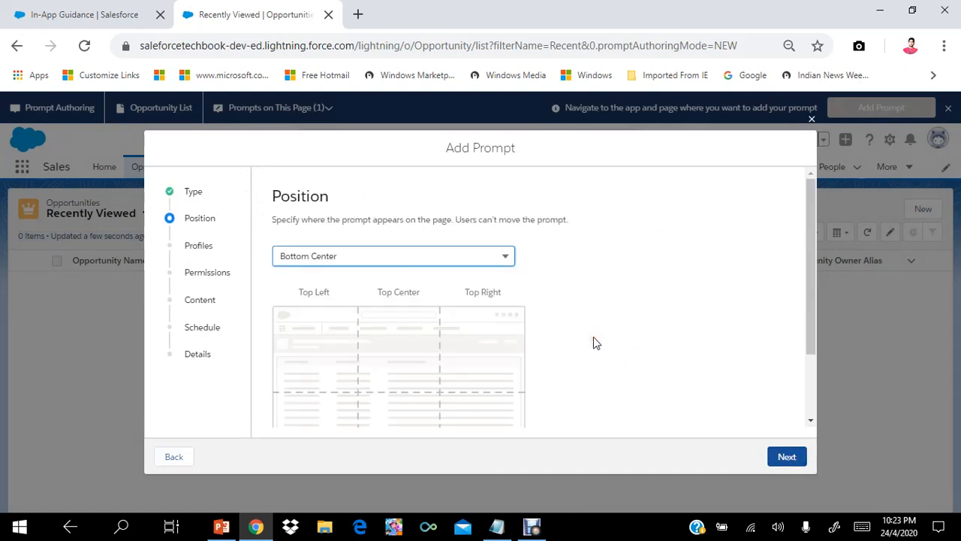
Step: Set the floating prompt's position to Top Center and continue to the profile settings
{"action": "left_click", "coordinate": [374, 254]}
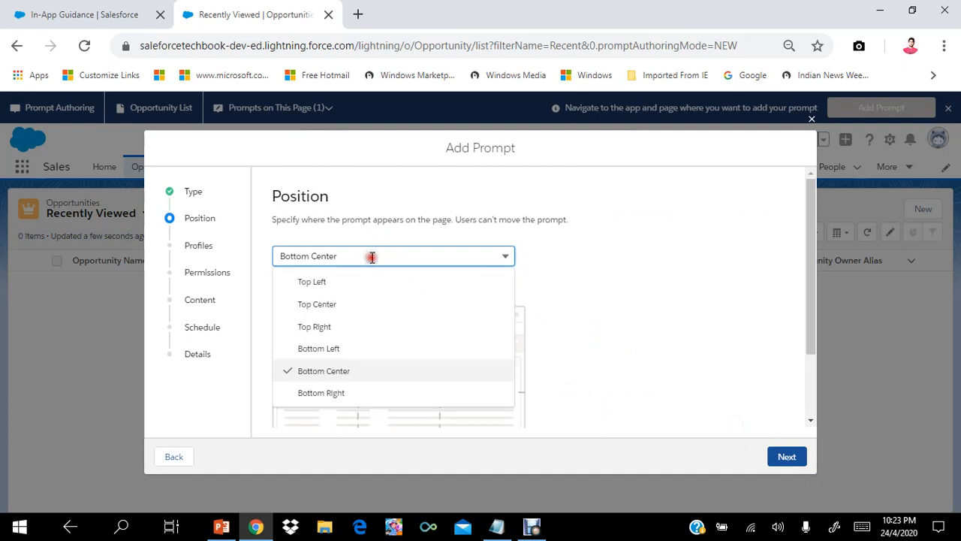
{"action": "left_click", "coordinate": [325, 304]}
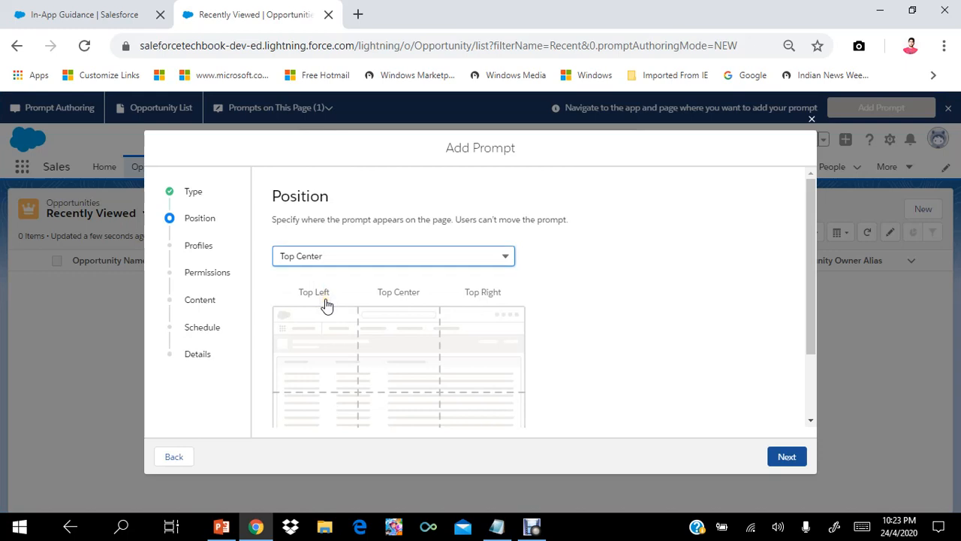
{"action": "left_click", "coordinate": [786, 456]}
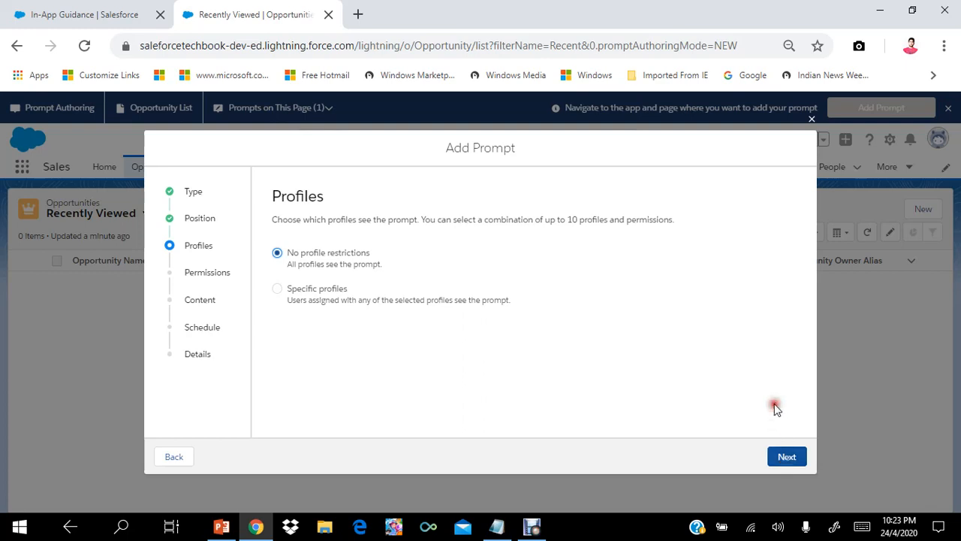
Step: Restrict the prompt to specific profiles, selecting Analytics Cloud Security User and Chatter External User
{"action": "left_click", "coordinate": [277, 288]}
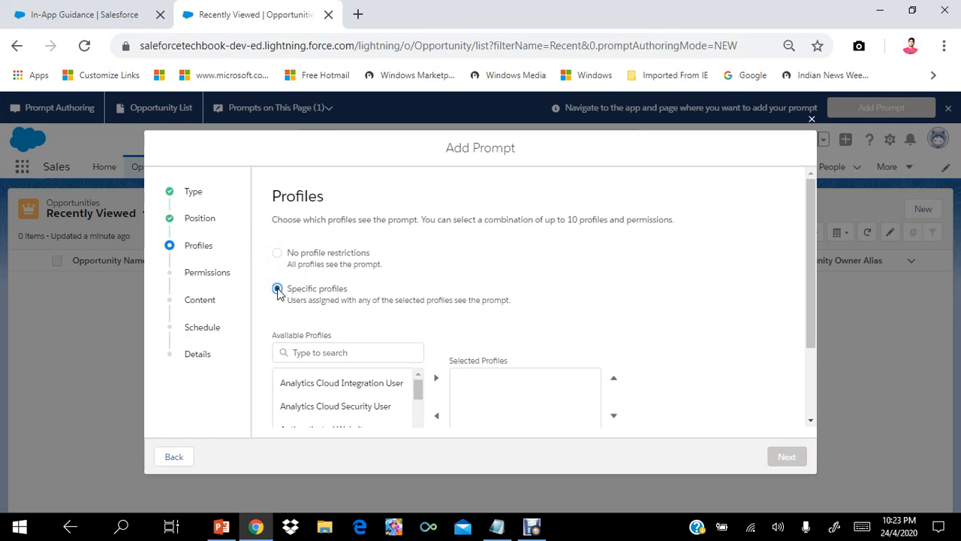
{"action": "left_click", "coordinate": [364, 414]}
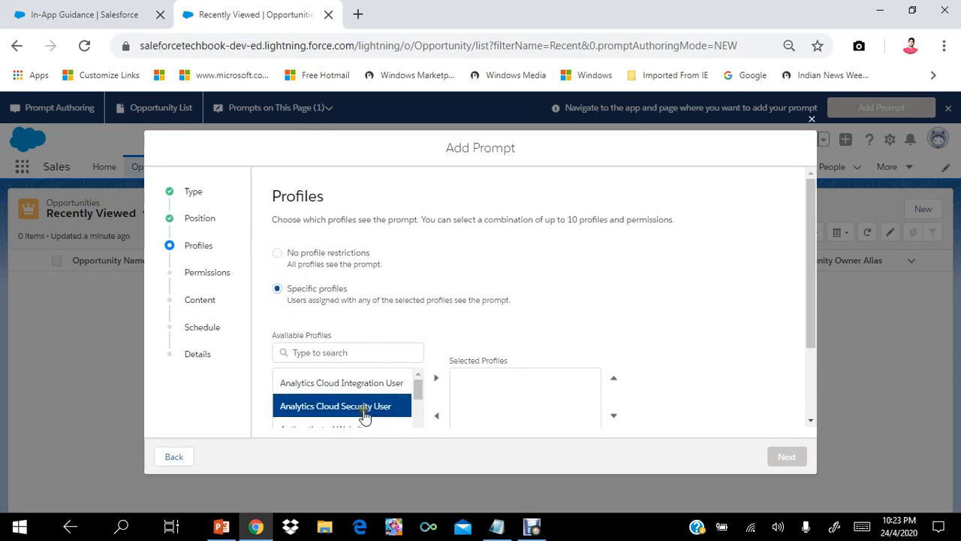
{"action": "left_click_drag", "start_coordinate": [809, 332], "coordinate": [811, 382]}
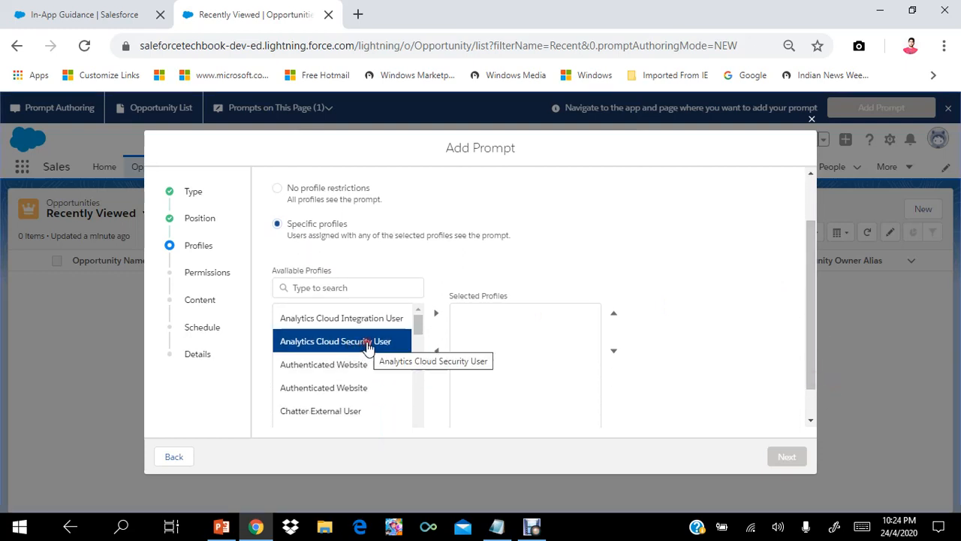
{"action": "left_click", "coordinate": [435, 314]}
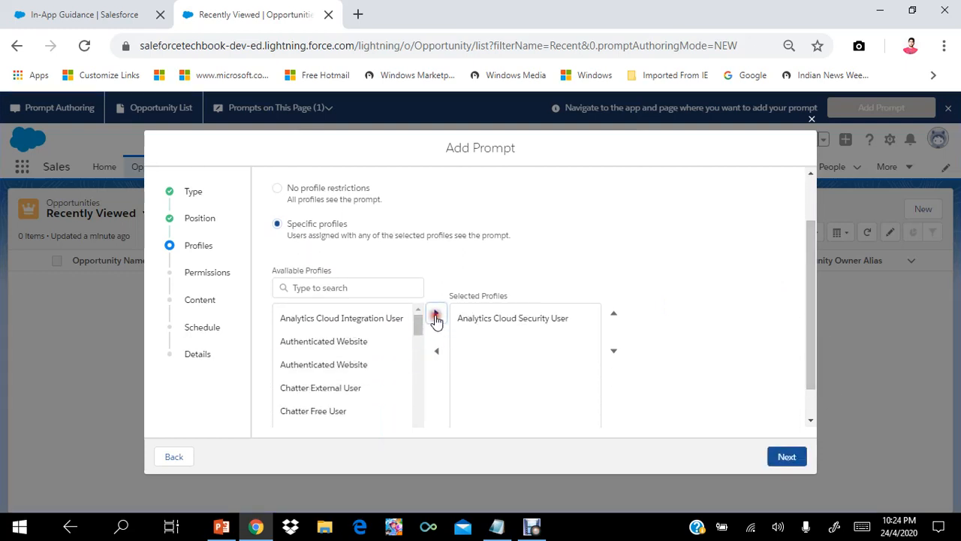
{"action": "left_click", "coordinate": [331, 387]}
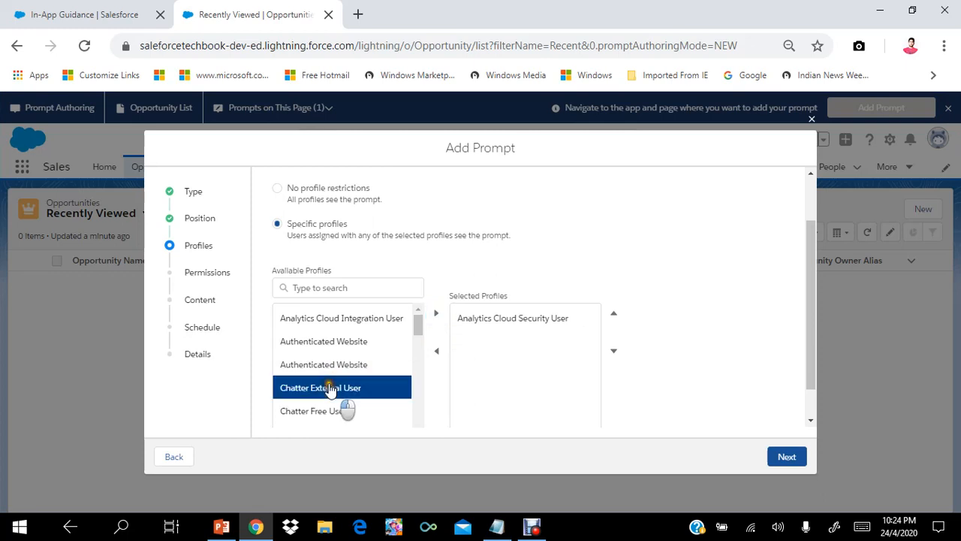
{"action": "left_click", "coordinate": [434, 317]}
{"action": "left_click", "coordinate": [493, 339]}
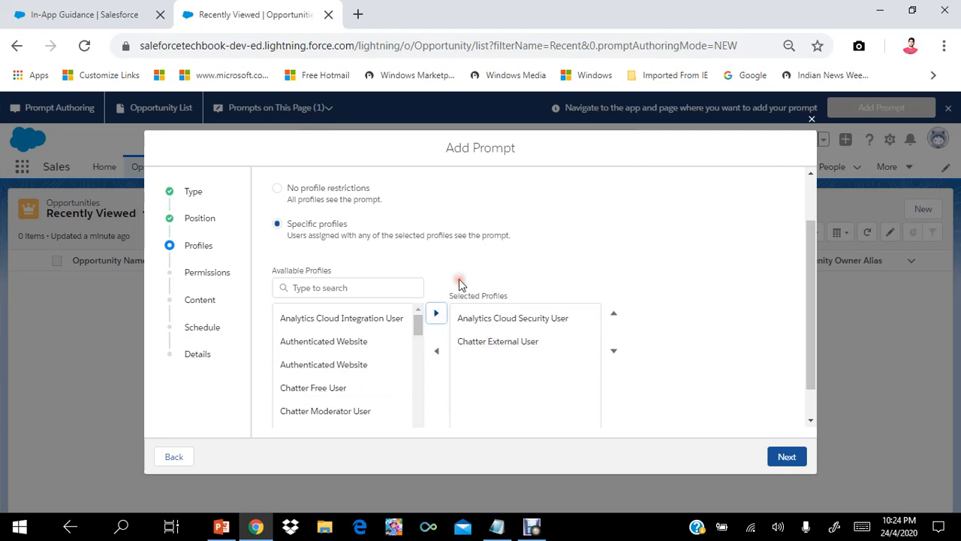
Step: Remove Chatter External User and Analytics Cloud Security User from the selected profiles
{"action": "left_click", "coordinate": [445, 314]}
{"action": "left_click", "coordinate": [437, 347]}
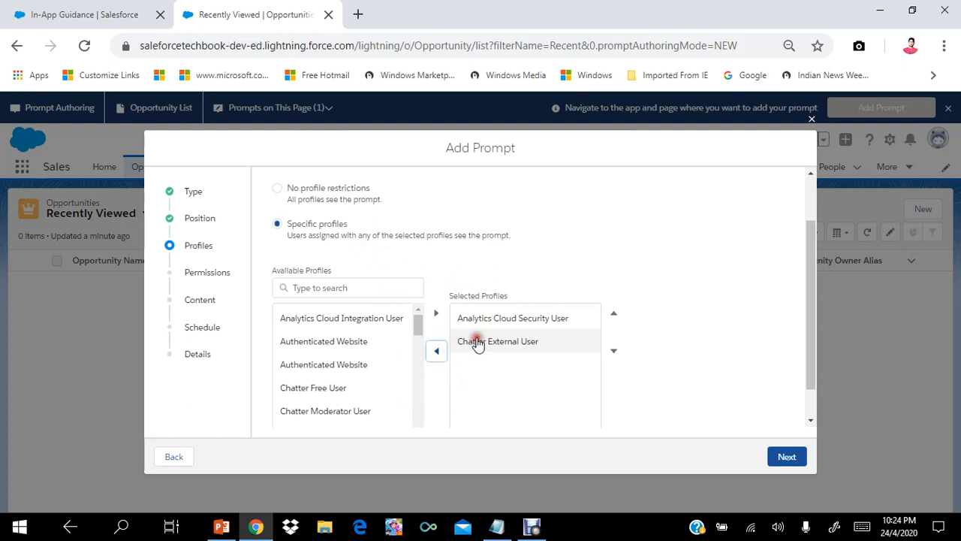
{"action": "left_click", "coordinate": [476, 340]}
{"action": "left_click", "coordinate": [437, 353]}
{"action": "left_click", "coordinate": [483, 318]}
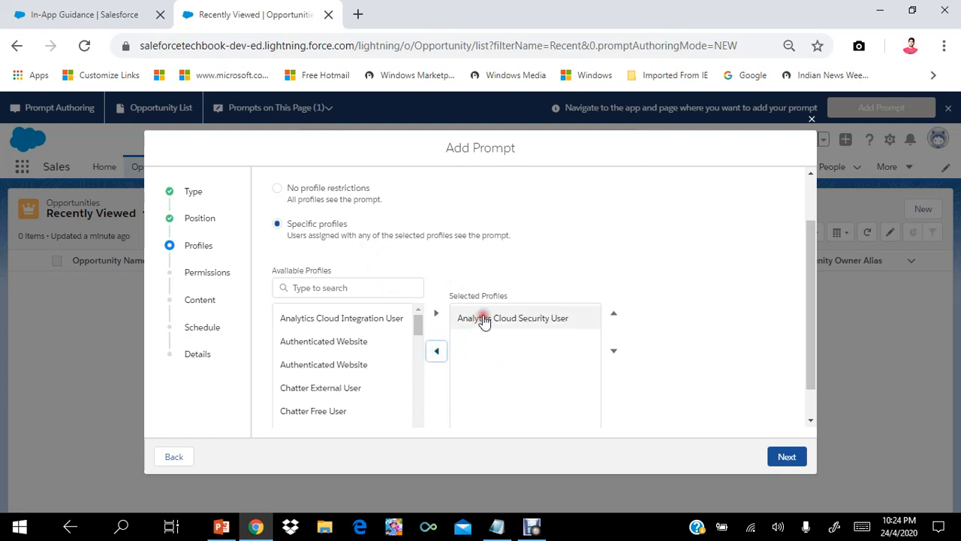
{"action": "left_click", "coordinate": [444, 312]}
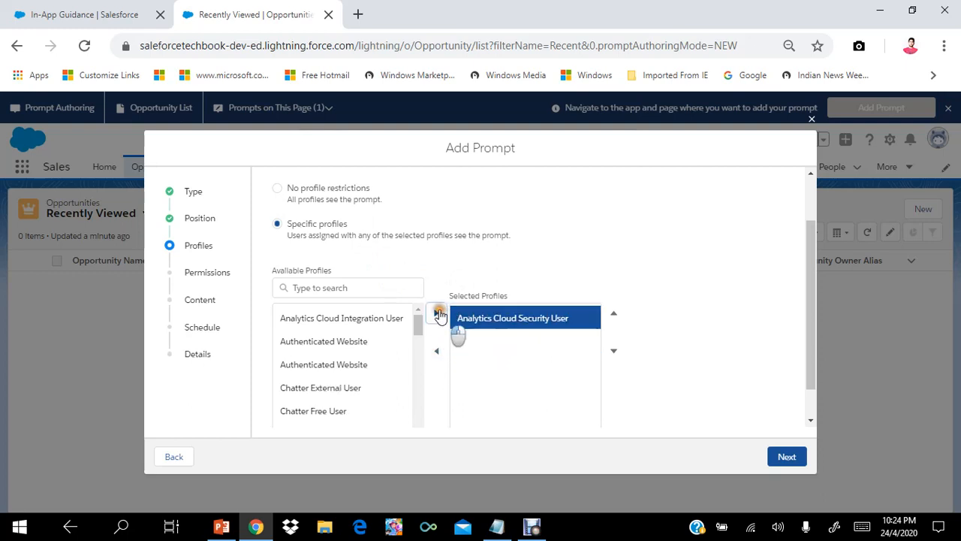
{"action": "left_click", "coordinate": [439, 351]}
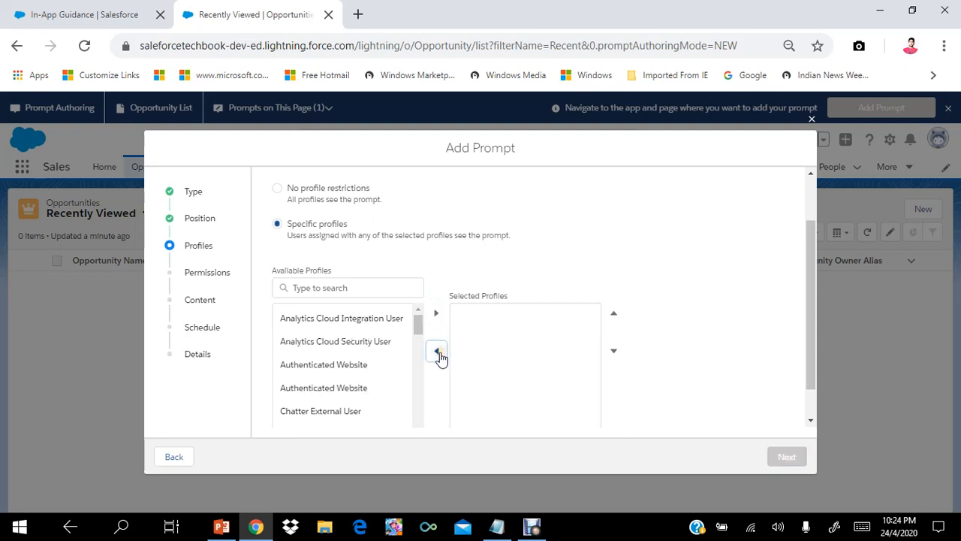
Step: Show the prompt to all profiles with no profile restrictions and continue to the permission settings
{"action": "left_click_drag", "start_coordinate": [810, 312], "coordinate": [808, 244]}
{"action": "left_click", "coordinate": [277, 252]}
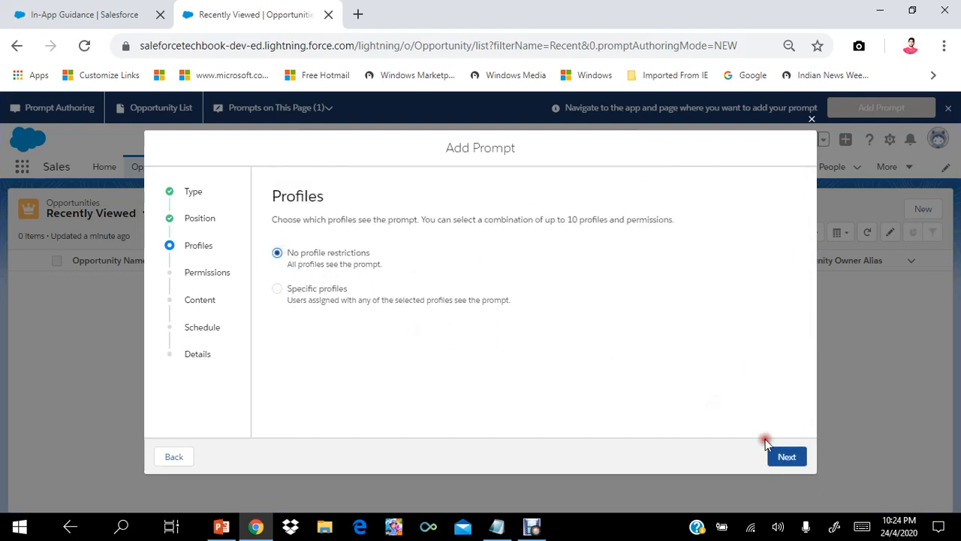
{"action": "left_click", "coordinate": [789, 458]}
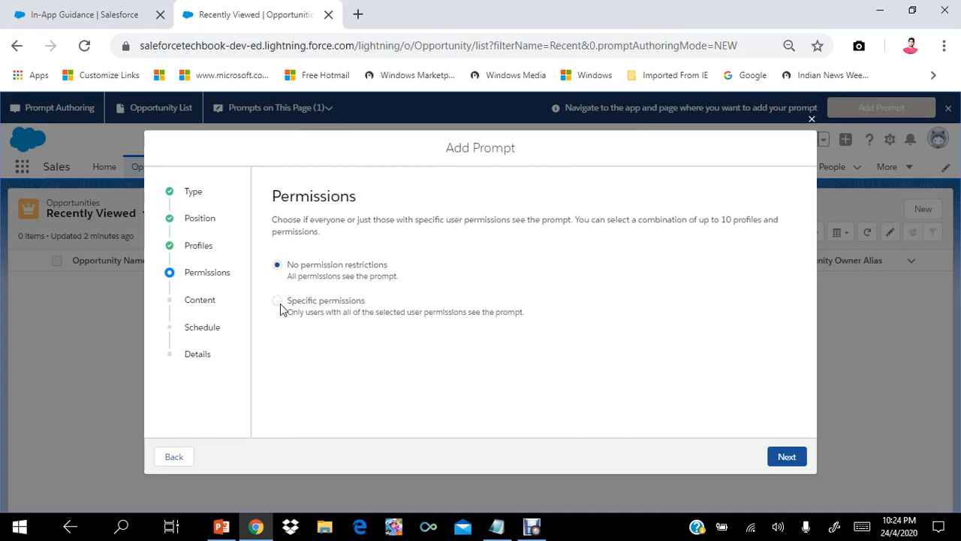
Step: Restrict the prompt to specific permissions, selecting Access Libraries
{"action": "left_click", "coordinate": [277, 302]}
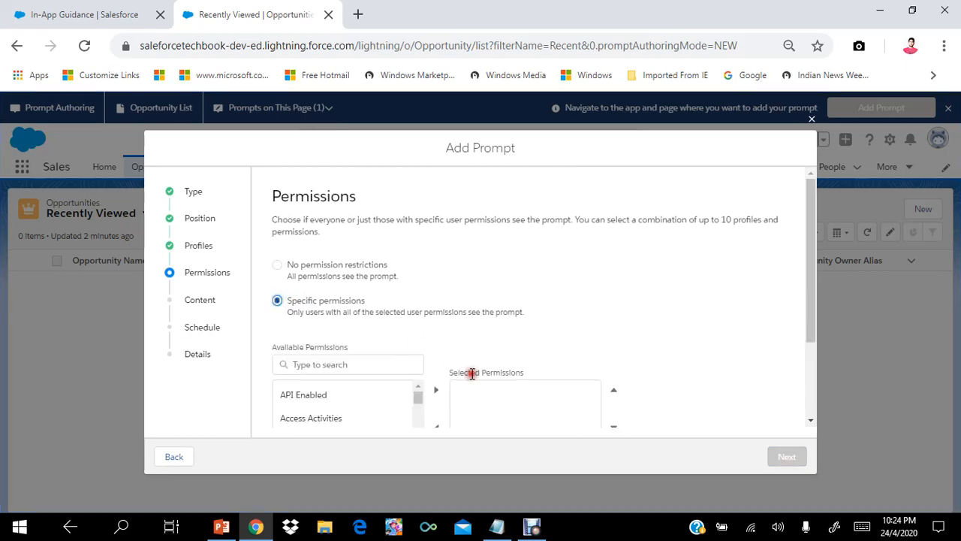
{"action": "left_click_drag", "start_coordinate": [808, 337], "coordinate": [815, 386]}
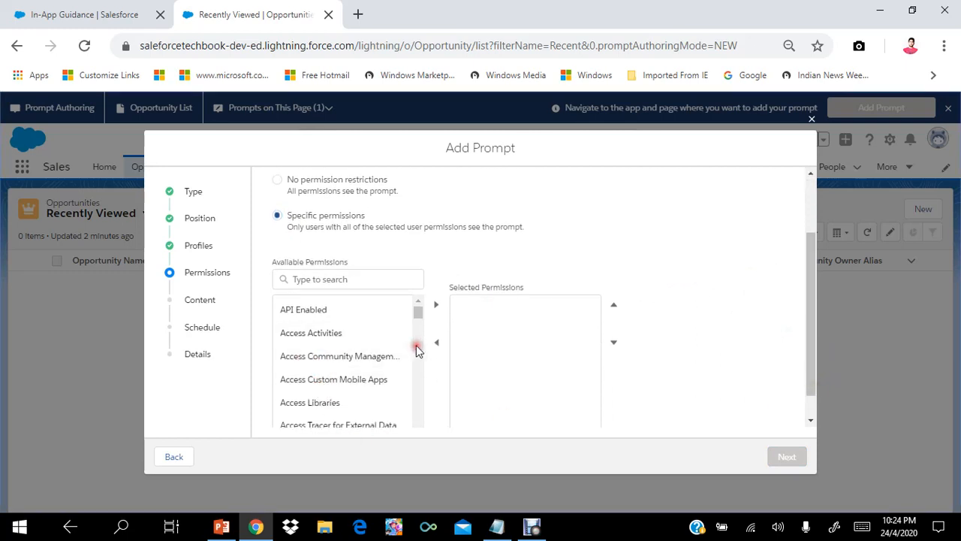
{"action": "left_click", "coordinate": [331, 402]}
{"action": "left_click", "coordinate": [436, 308]}
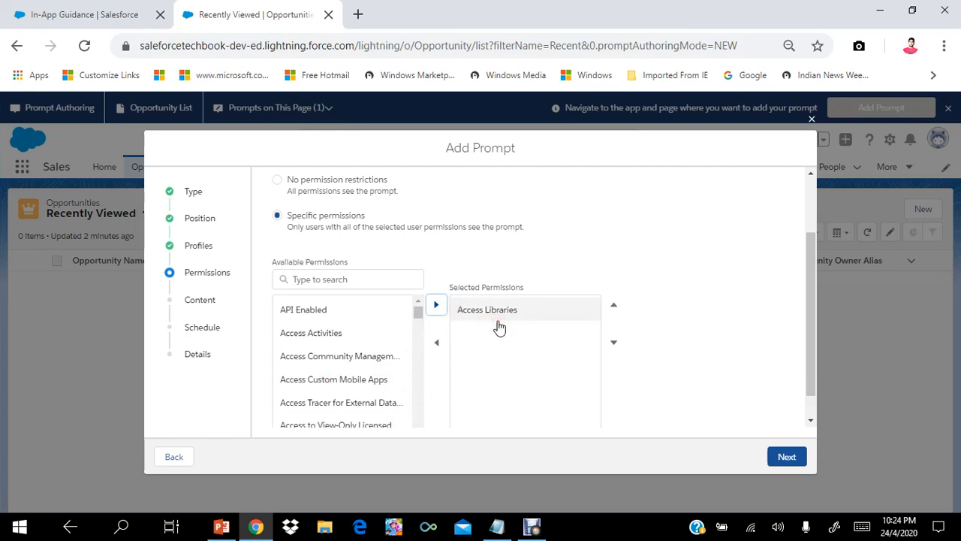
Step: Remove Access Libraries from the prompt's selected permissions
{"action": "left_click", "coordinate": [436, 343]}
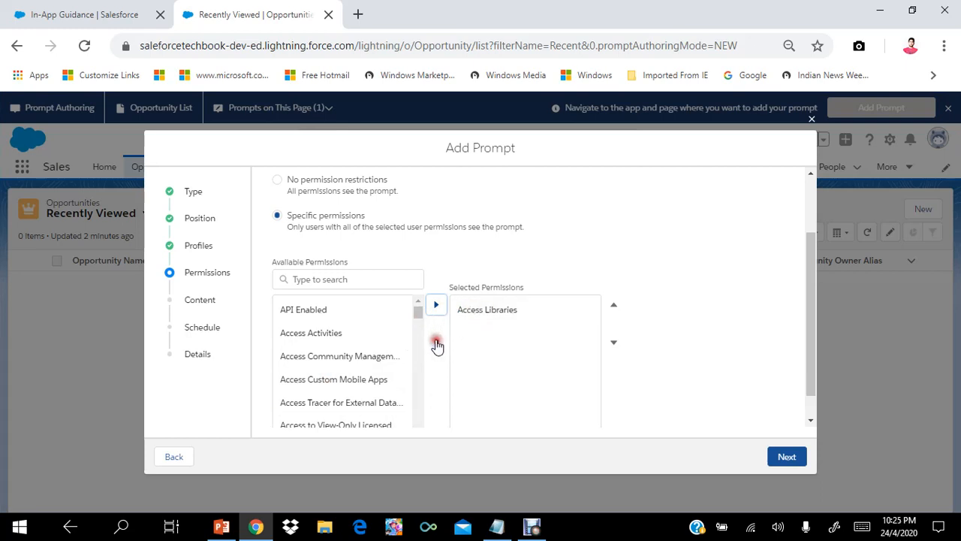
{"action": "left_click", "coordinate": [477, 314]}
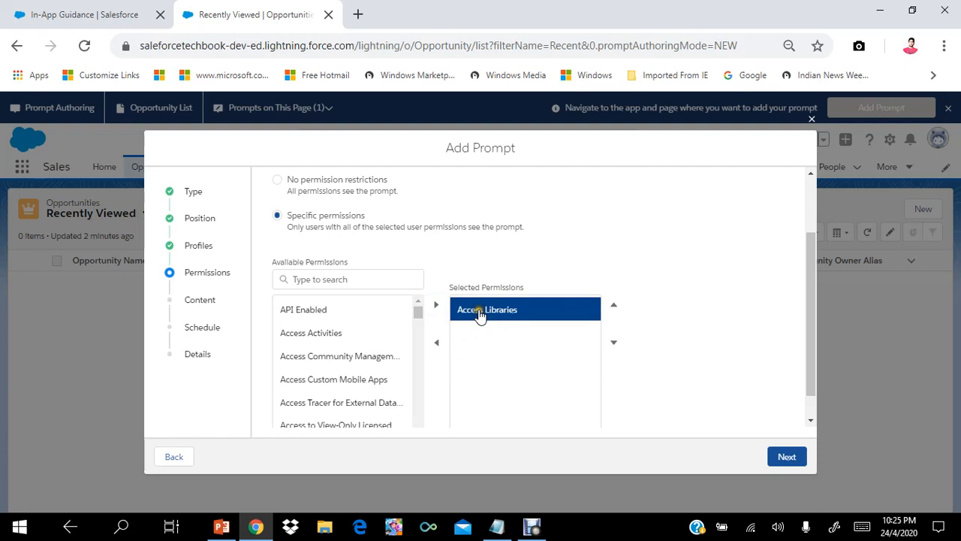
{"action": "left_click", "coordinate": [443, 343]}
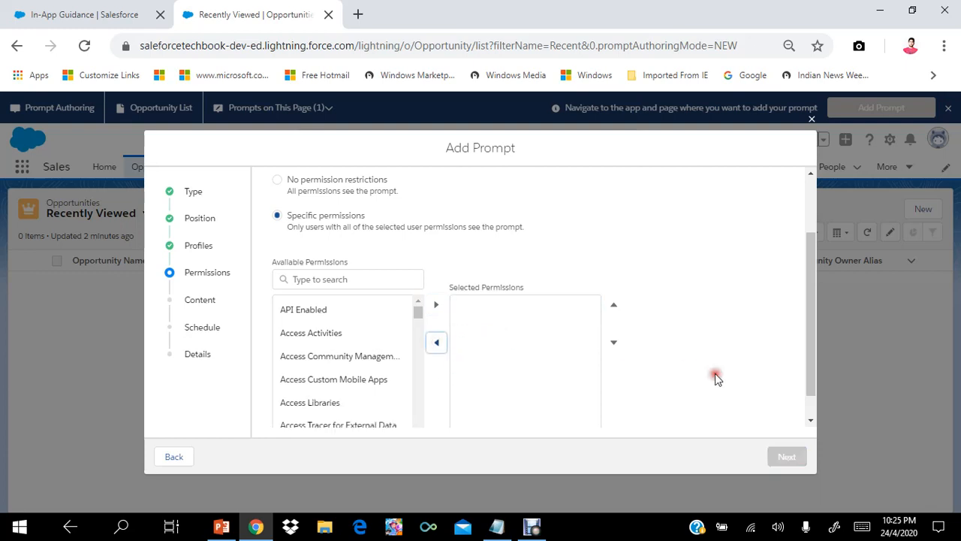
Step: Set the prompt to have no permission restrictions
{"action": "left_click_drag", "start_coordinate": [812, 357], "coordinate": [805, 285]}
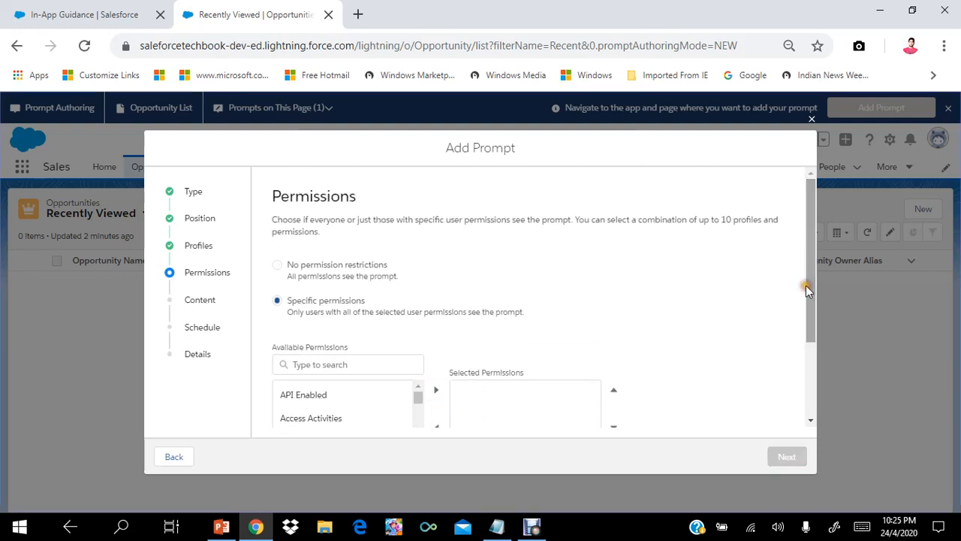
{"action": "left_click", "coordinate": [277, 265]}
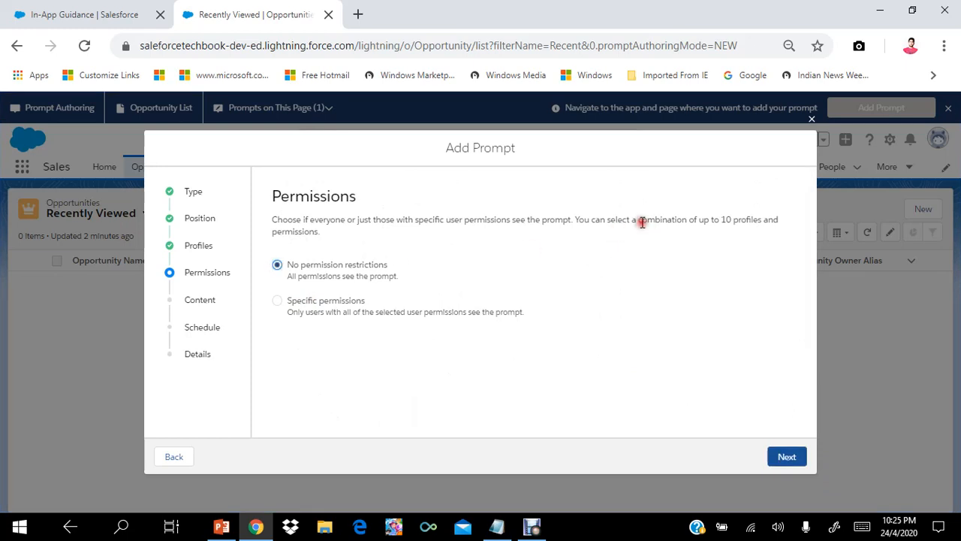
{"action": "key", "text": "ctrl+minus"}
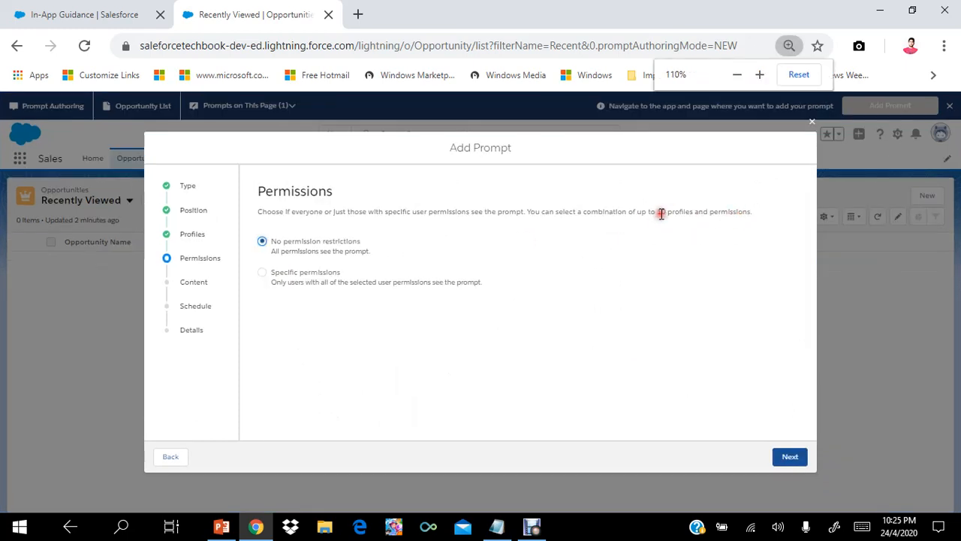
{"action": "key", "text": "ctrl+plus"}
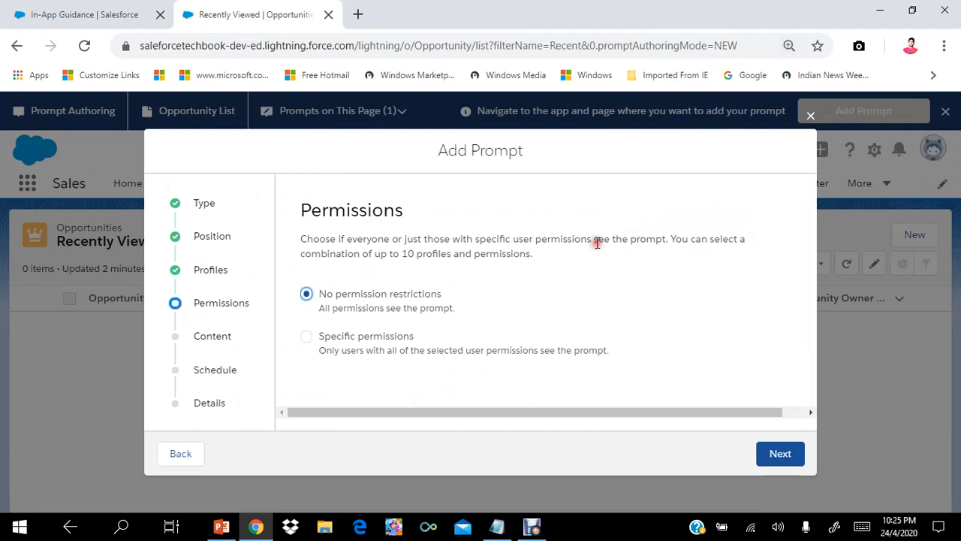
Step: Continue to the prompt's content settings and enter "Did you know?" as the title
{"action": "left_click", "coordinate": [624, 239]}
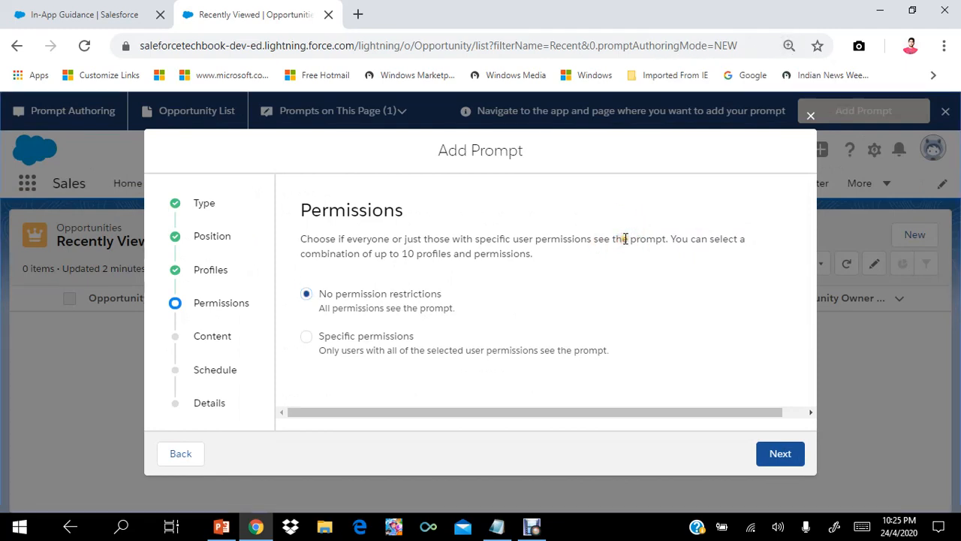
{"action": "left_click_drag", "start_coordinate": [671, 239], "coordinate": [749, 257]}
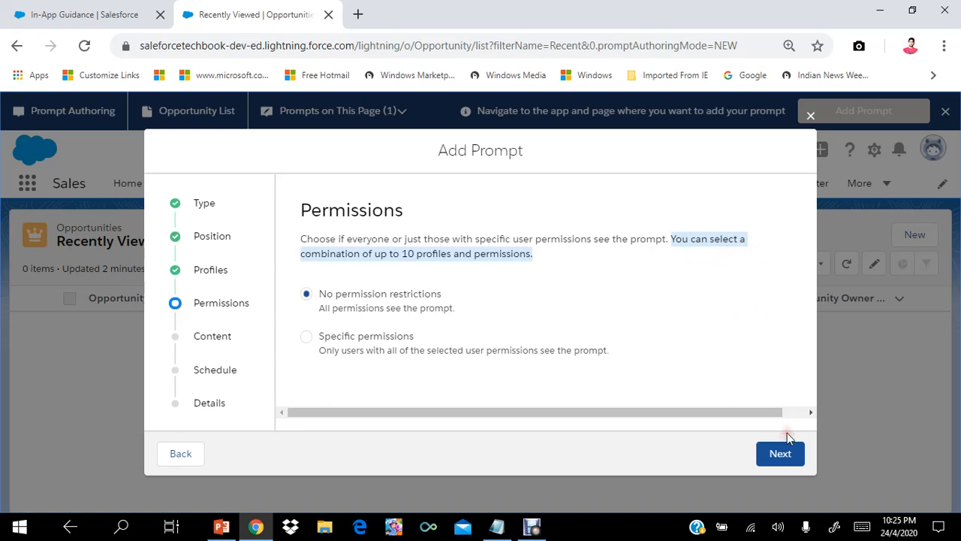
{"action": "left_click", "coordinate": [774, 454]}
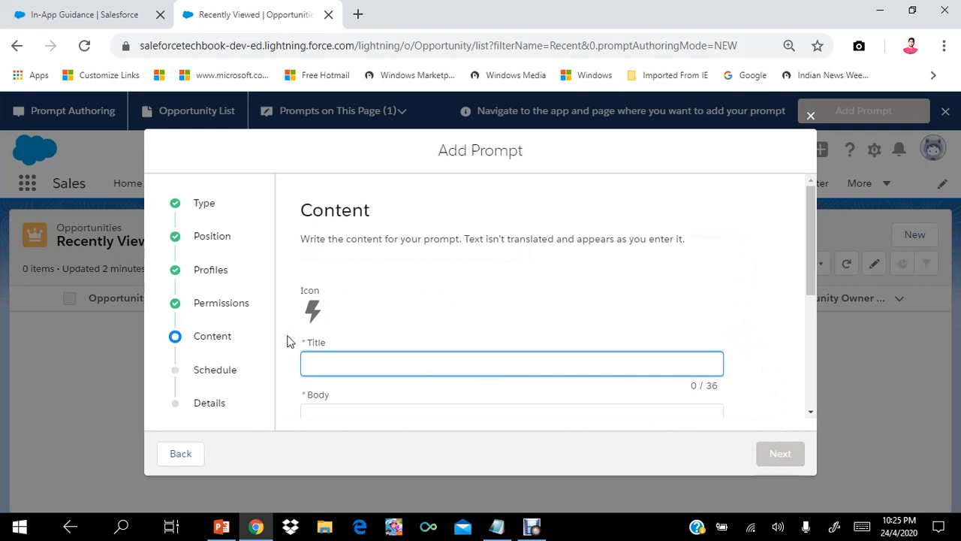
{"action": "key", "text": "ctrl+minus"}
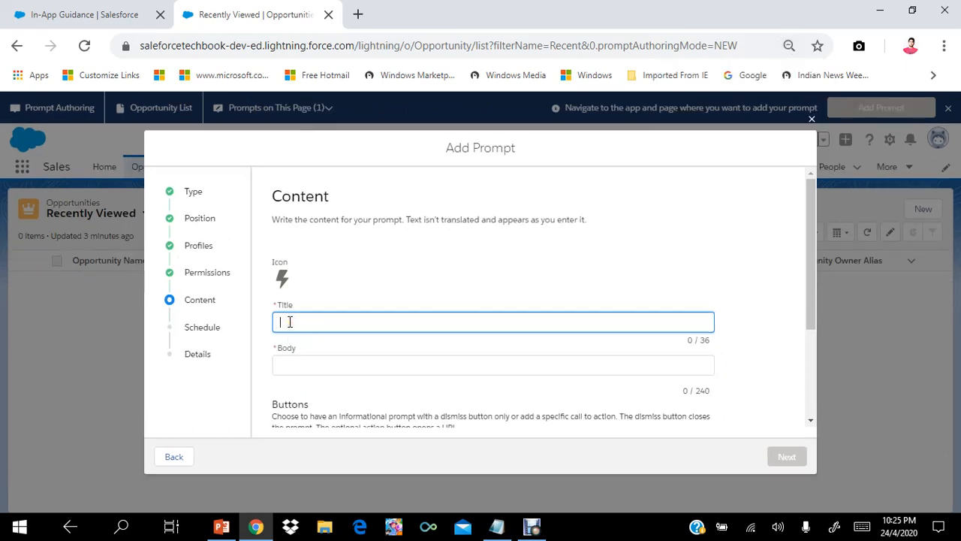
{"action": "type", "text": "Dis"}
{"action": "type", "text": " you know?"}
Step: Set the prompt's body to "With pinned list, you can make any list your new default. To pin an unpinned list just click on pin icon."
{"action": "left_click", "coordinate": [293, 362]}
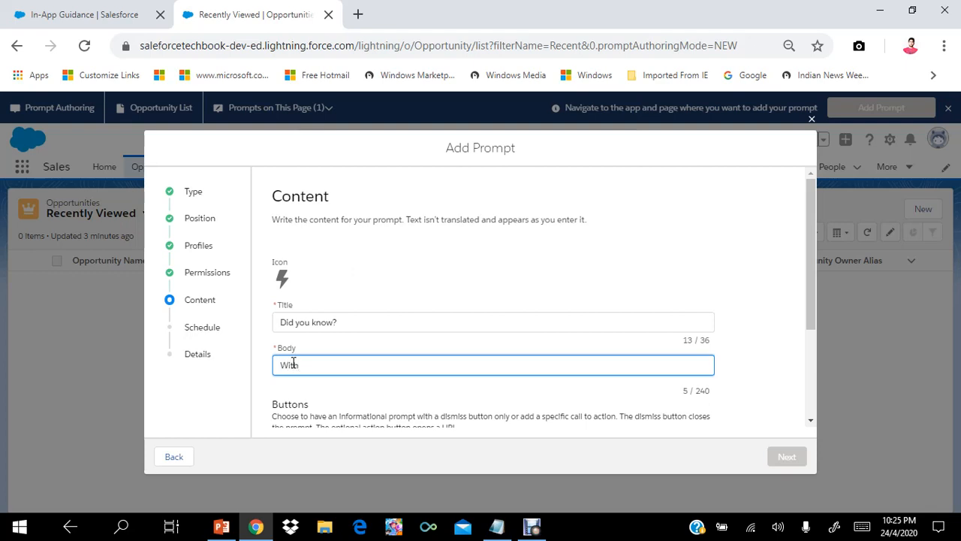
{"action": "type", "text": "With pinned list, you can make any list"}
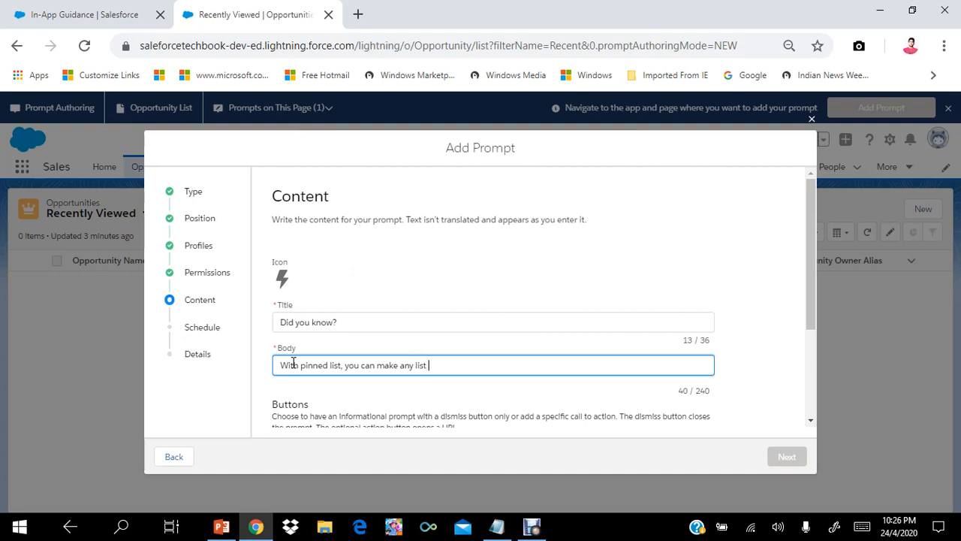
{"action": "type", "text": " your new default. To pin an"}
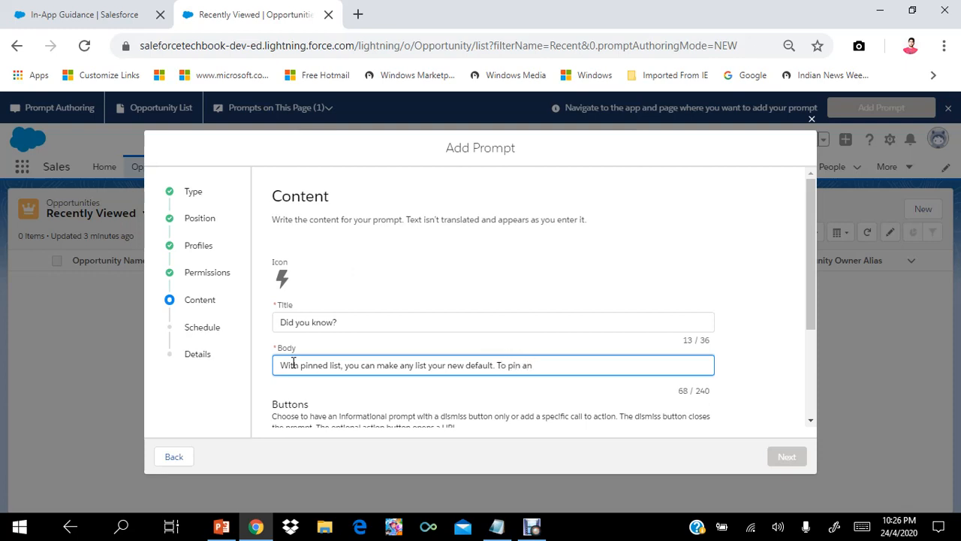
{"action": "type", "text": " umpinned list just click on pin icon."}
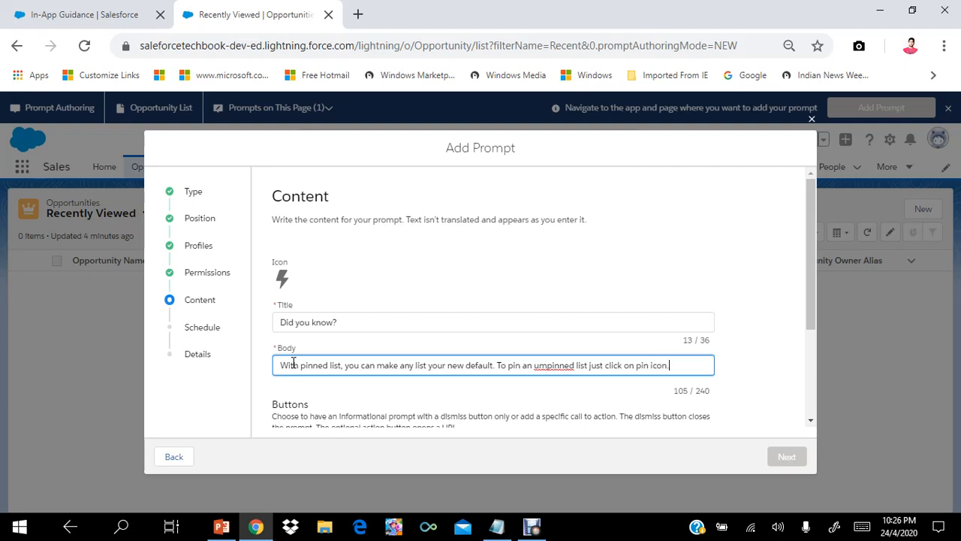
{"action": "left_click", "coordinate": [547, 366]}
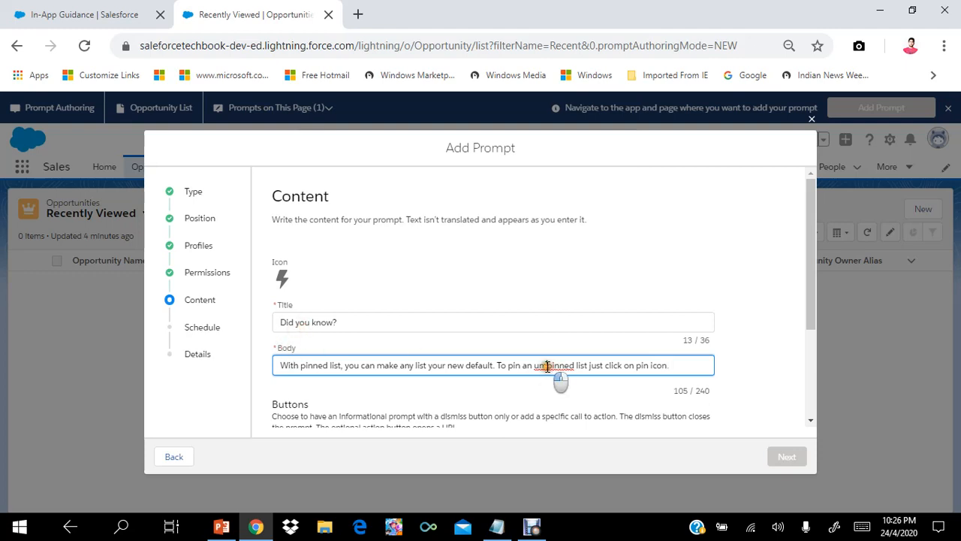
{"action": "key", "text": "BackSpace"}
{"action": "type", "text": "n"}
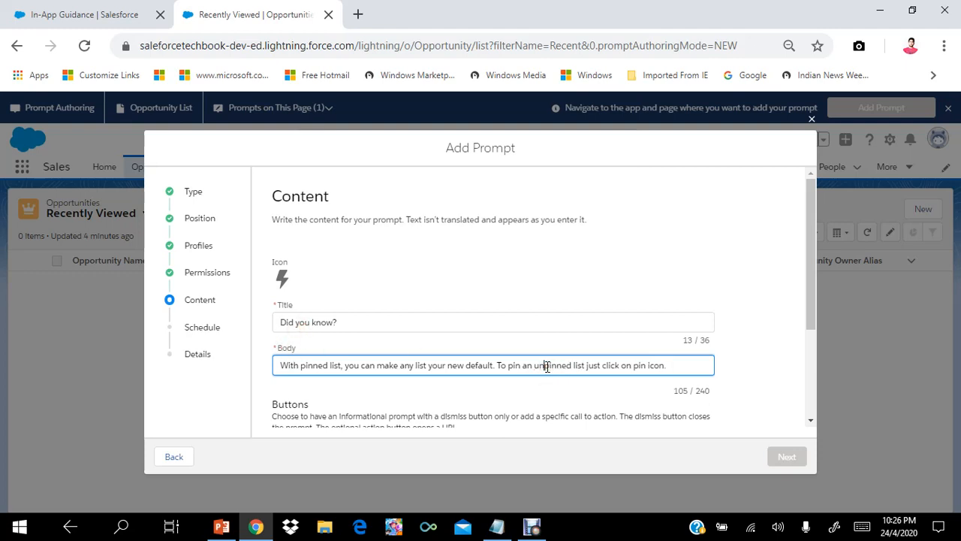
{"action": "left_click", "coordinate": [678, 366]}
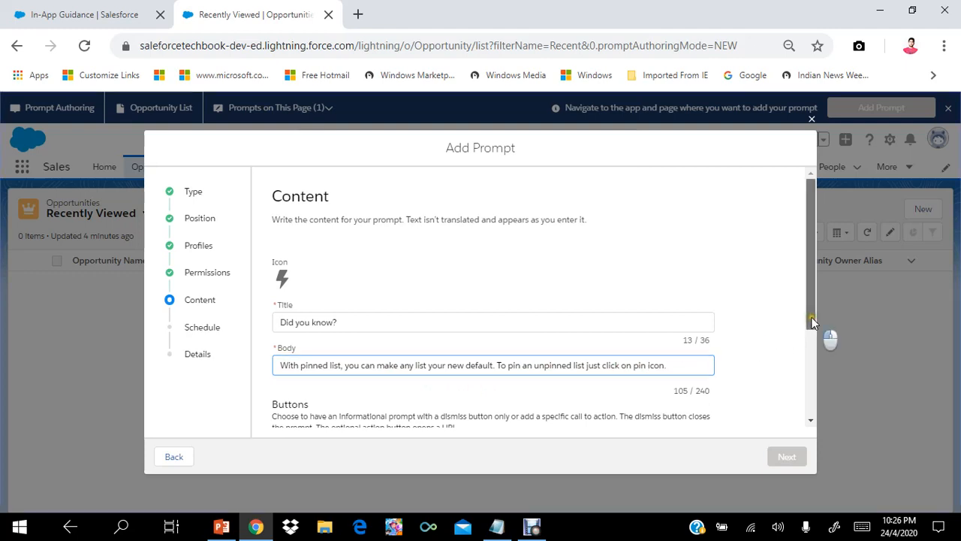
Step: Set the prompt's dismiss button label to "Ok"
{"action": "left_click_drag", "start_coordinate": [811, 321], "coordinate": [814, 377]}
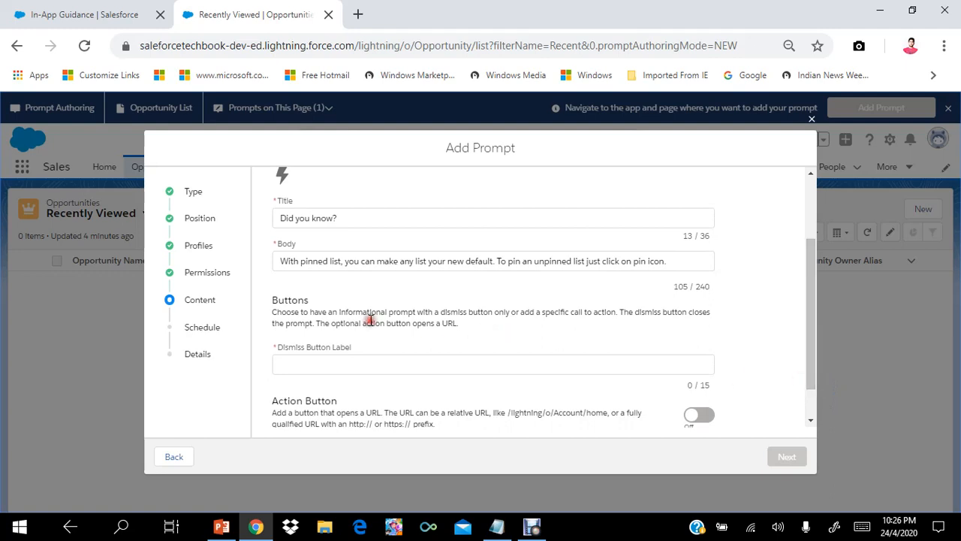
{"action": "left_click", "coordinate": [313, 354]}
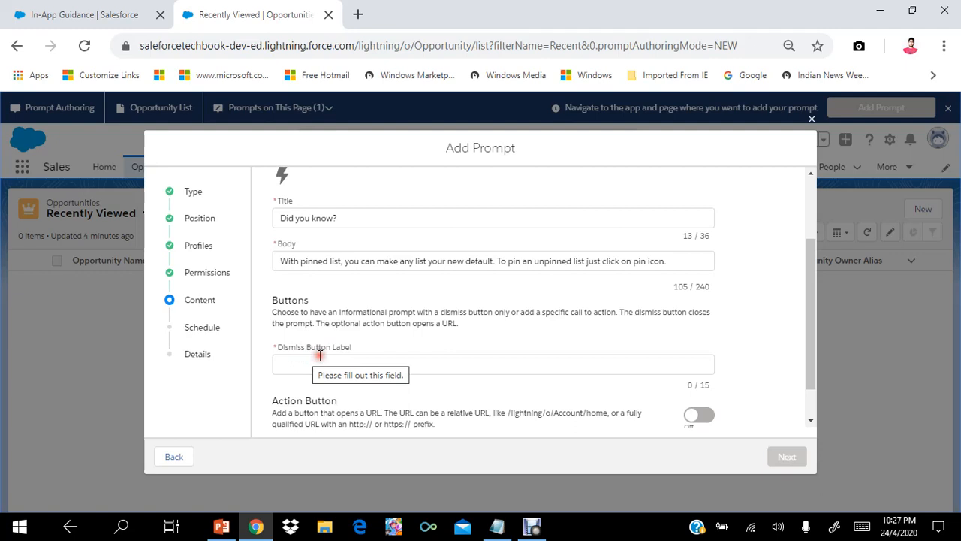
{"action": "left_click", "coordinate": [315, 365]}
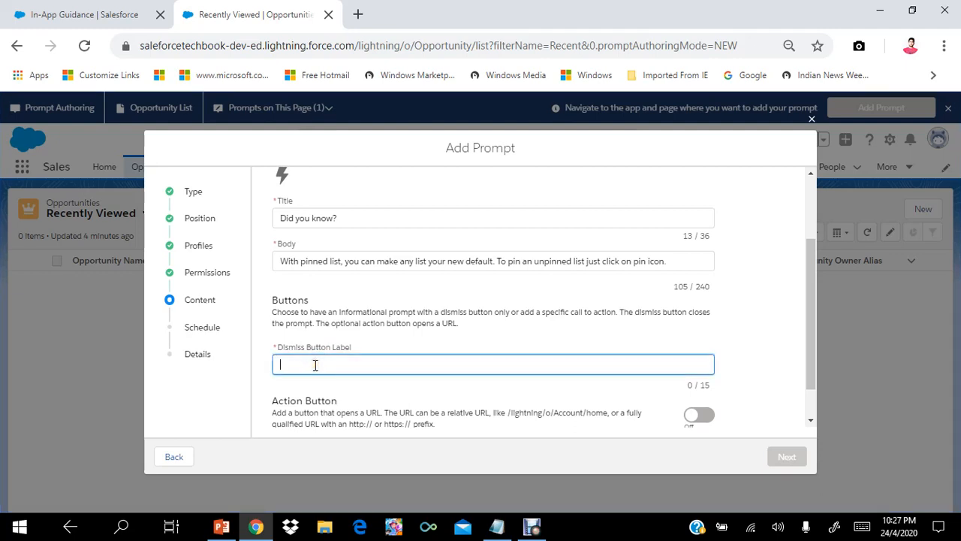
{"action": "type", "text": "O"}
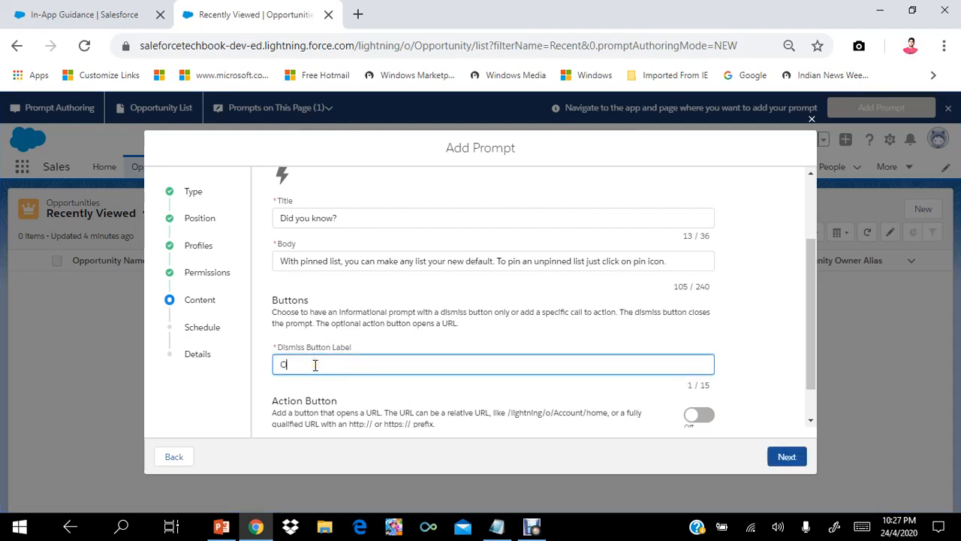
{"action": "type", "text": "k"}
{"action": "scroll", "coordinate": [800, 388], "scroll_direction": "down", "scroll_amount": 1}
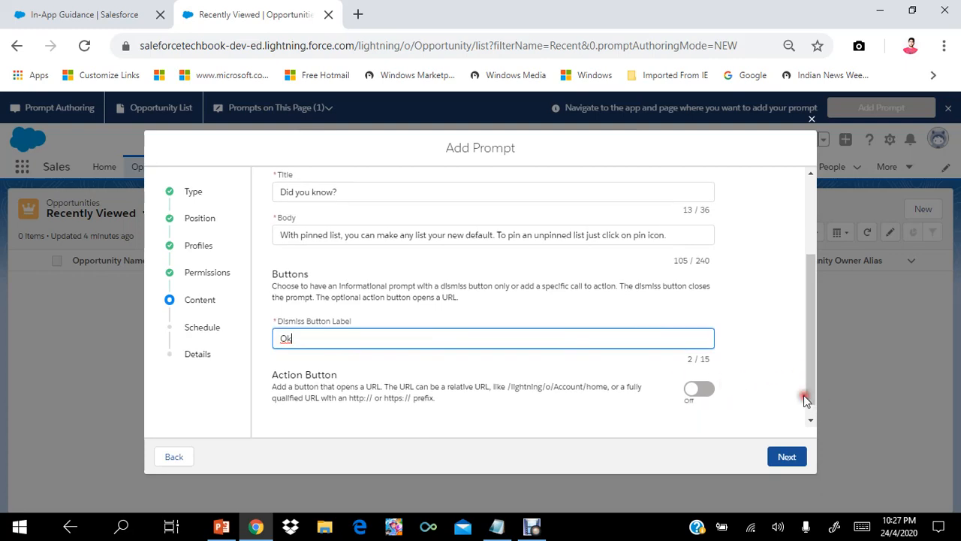
{"action": "left_click", "coordinate": [812, 393]}
{"action": "scroll", "coordinate": [818, 407], "scroll_direction": "down", "scroll_amount": 1}
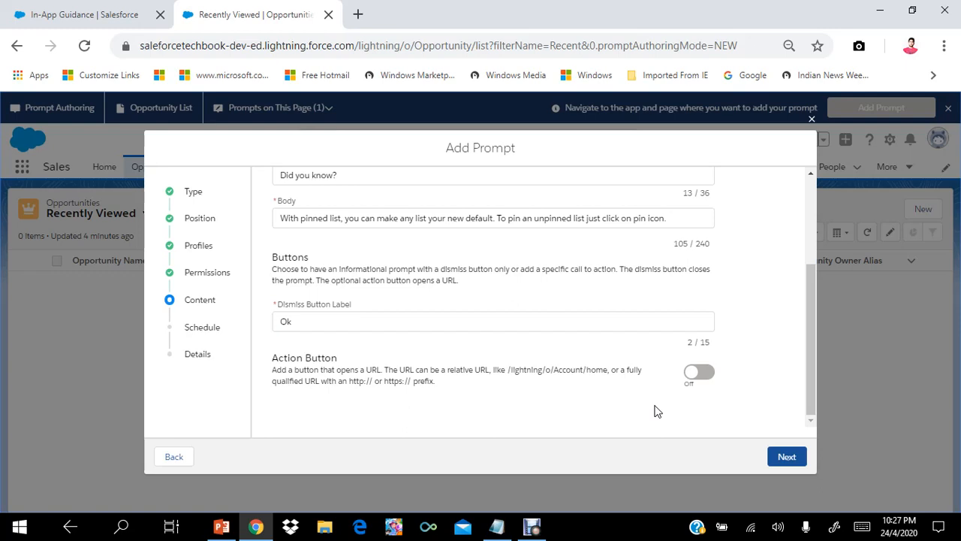
Step: Enable the prompt's action button and label it "Learn More"
{"action": "left_click", "coordinate": [699, 373]}
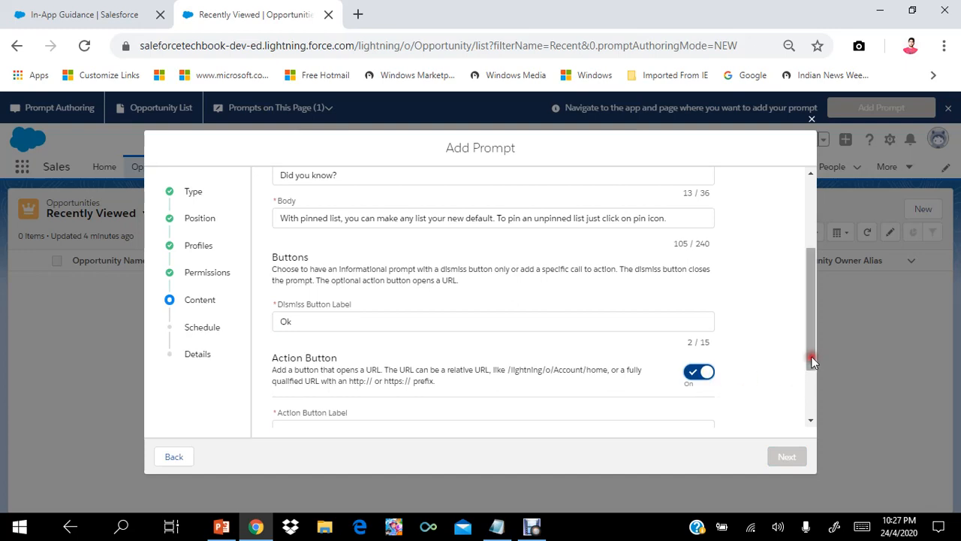
{"action": "left_click_drag", "start_coordinate": [813, 361], "coordinate": [815, 412]}
{"action": "left_click", "coordinate": [298, 335]}
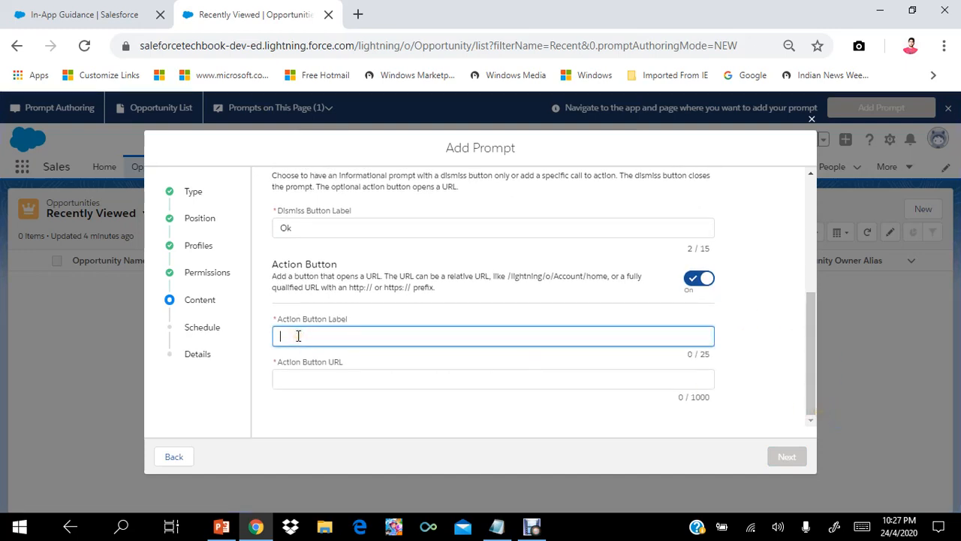
{"action": "type", "text": "Learn More"}
{"action": "left_click", "coordinate": [282, 378]}
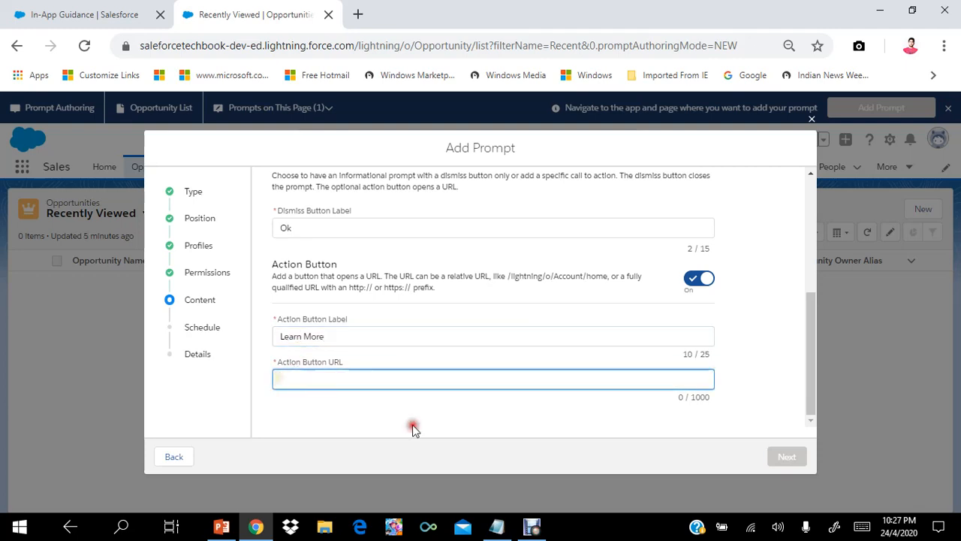
{"action": "left_click", "coordinate": [496, 526]}
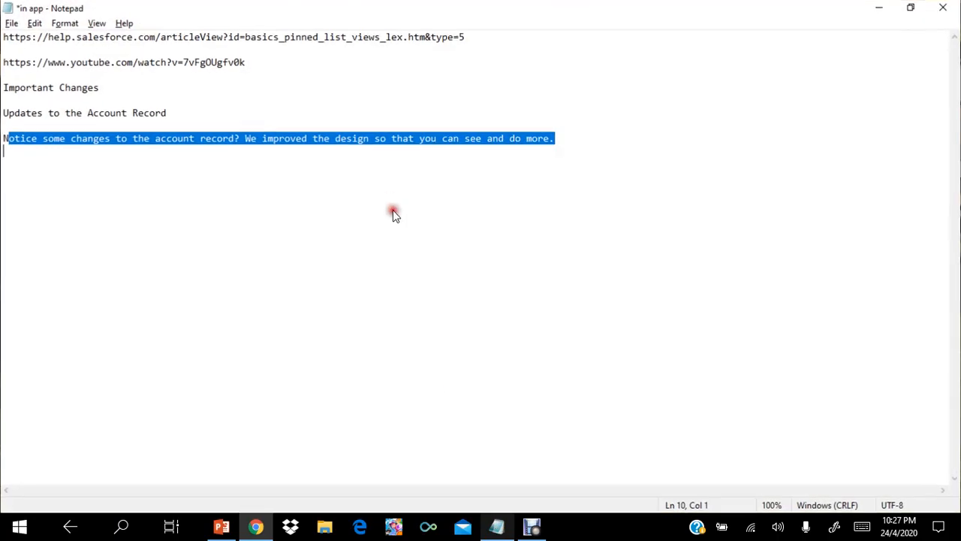
{"action": "left_click_drag", "start_coordinate": [471, 38], "coordinate": [2, 37]}
{"action": "key", "text": "ctrl+c"}
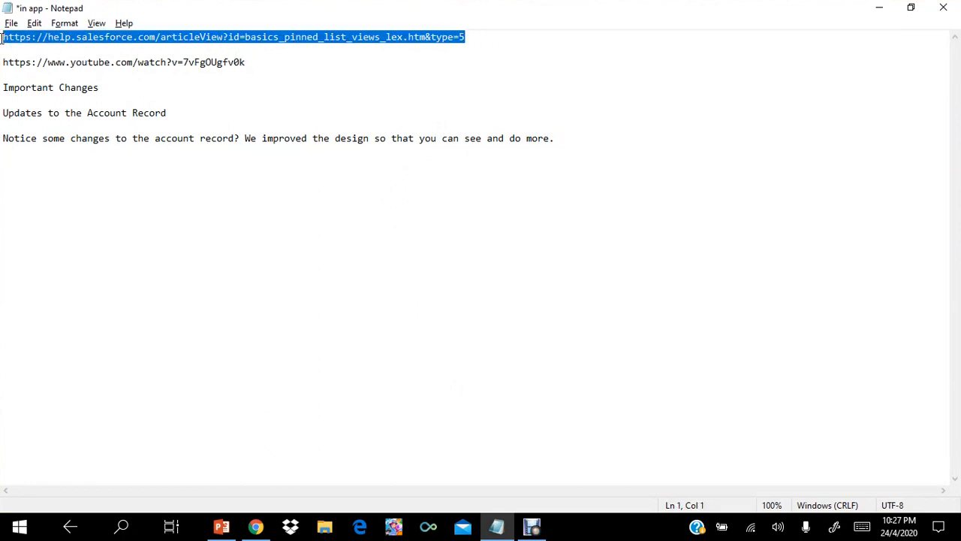
{"action": "key", "text": "alt+Tab"}
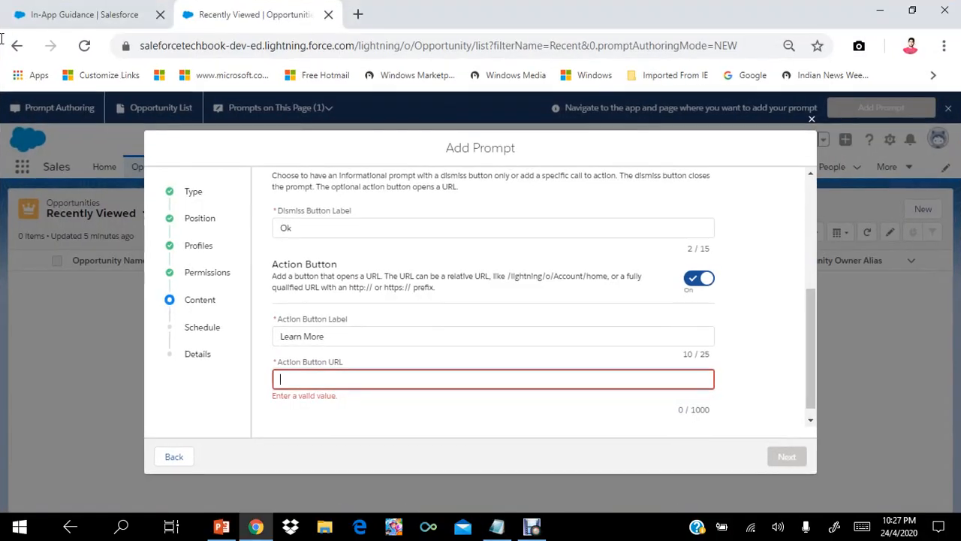
{"action": "key", "text": "ctrl+v"}
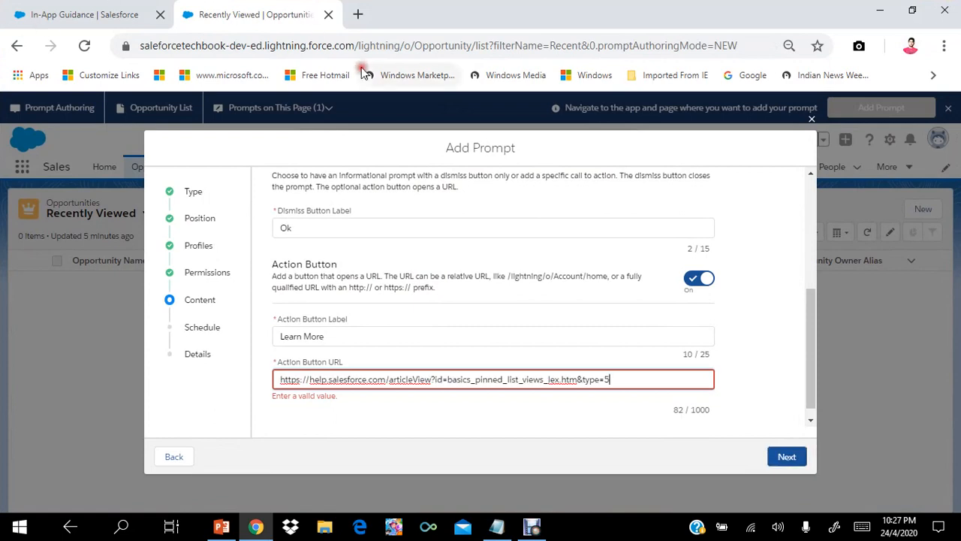
{"action": "left_click", "coordinate": [811, 376]}
{"action": "left_click", "coordinate": [787, 458]}
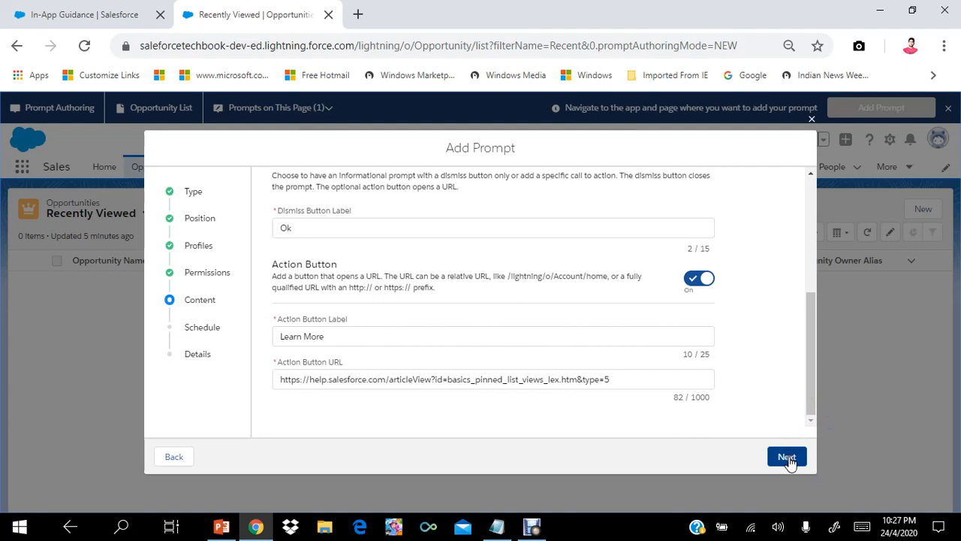
Step: Continue to the prompt's schedule and set its end date to Apr 30, 2020
{"action": "left_click", "coordinate": [790, 461]}
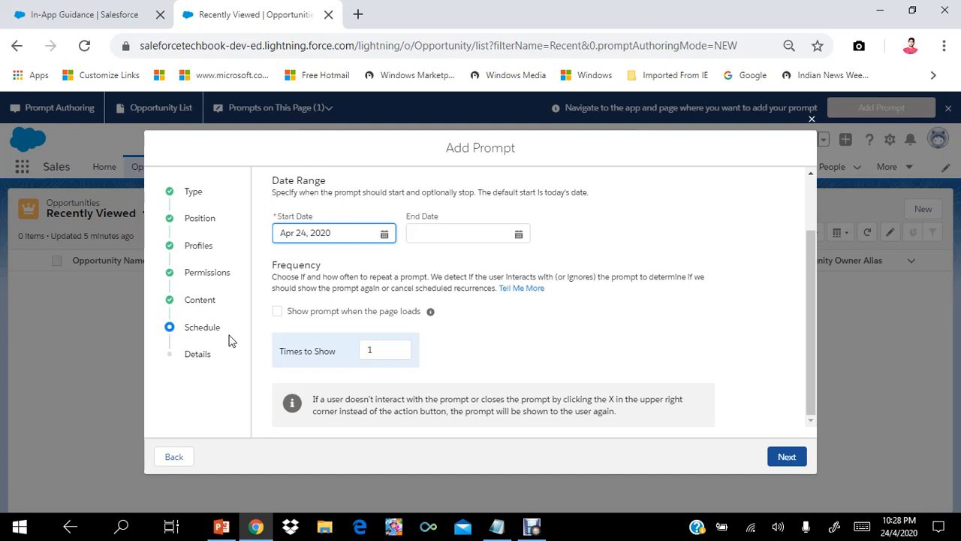
{"action": "left_click", "coordinate": [459, 234]}
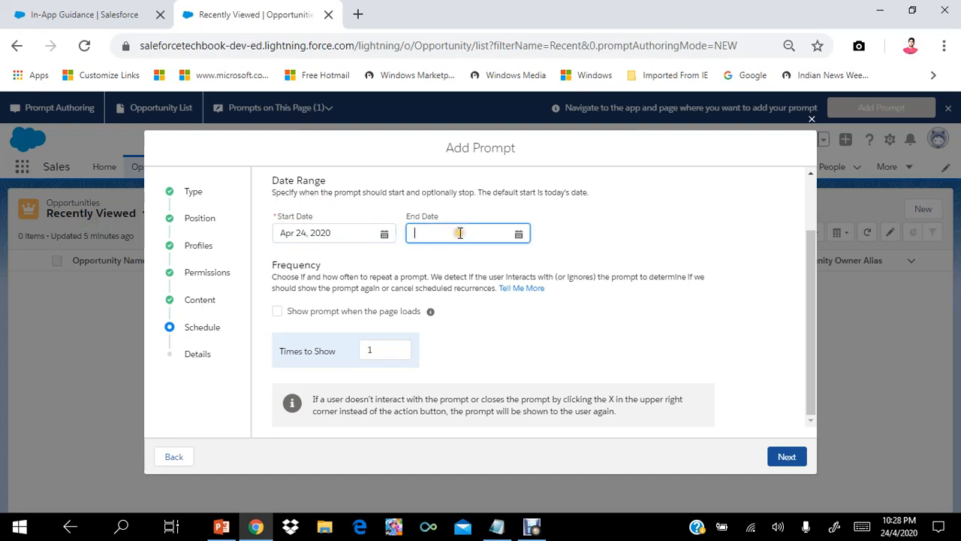
{"action": "left_click", "coordinate": [524, 400]}
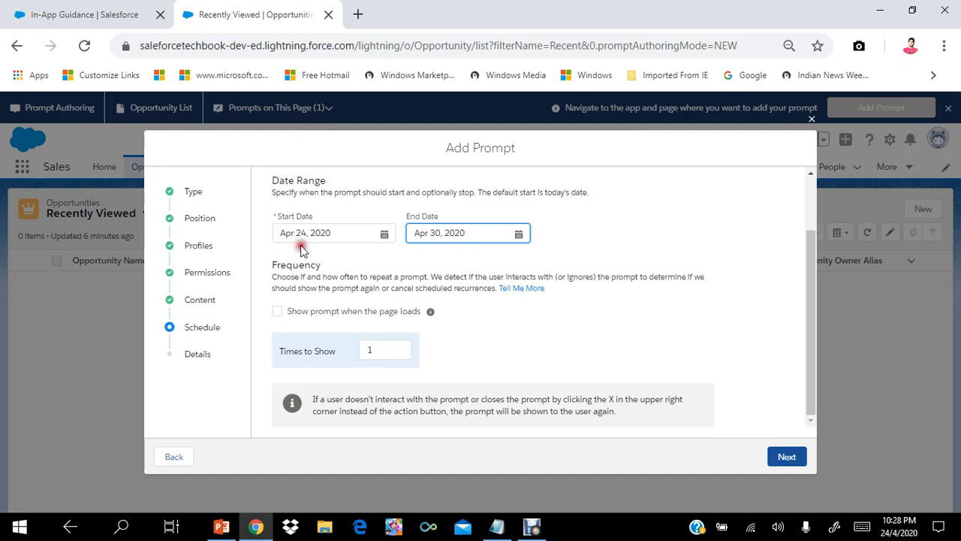
Step: Set the prompt's frequency to show 3 times with 7 days in between
{"action": "left_click", "coordinate": [394, 347]}
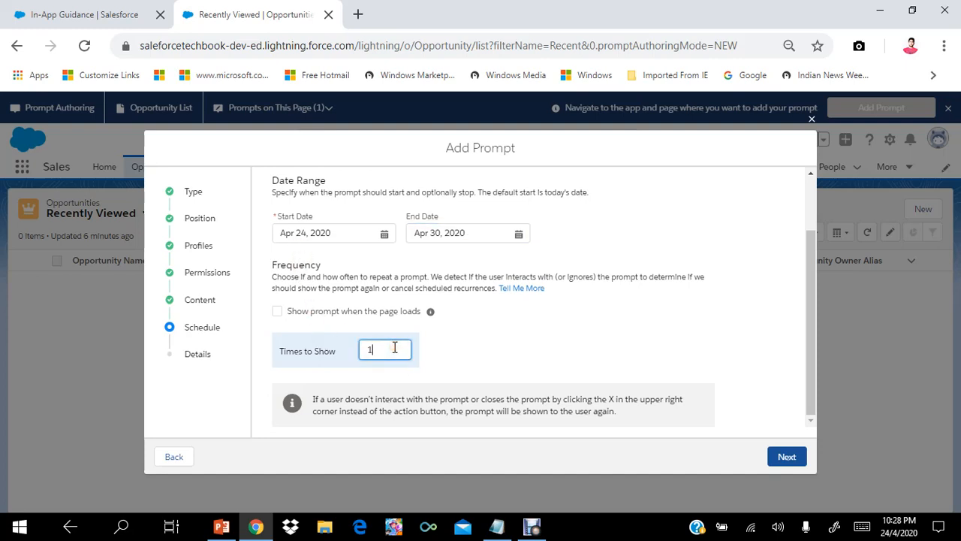
{"action": "key", "text": "BackSpace"}
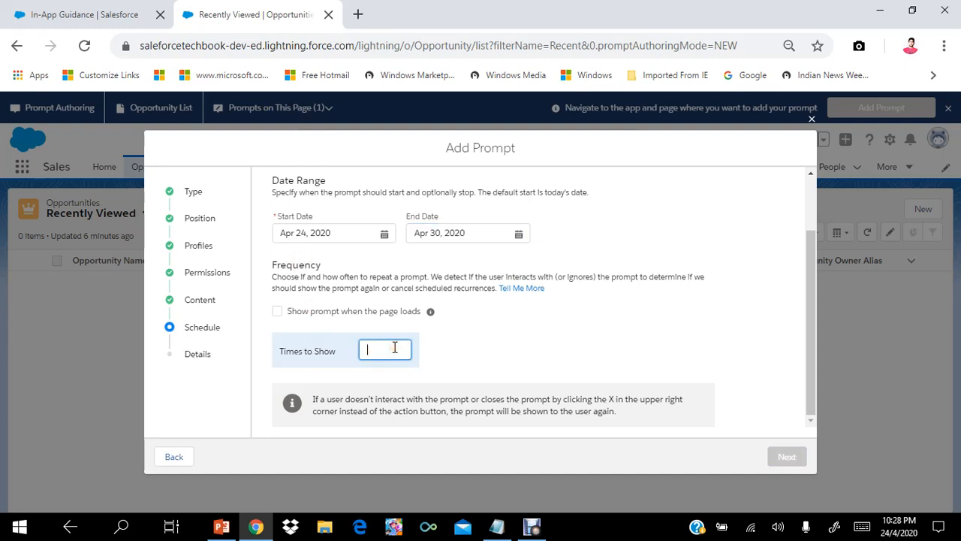
{"action": "type", "text": "3"}
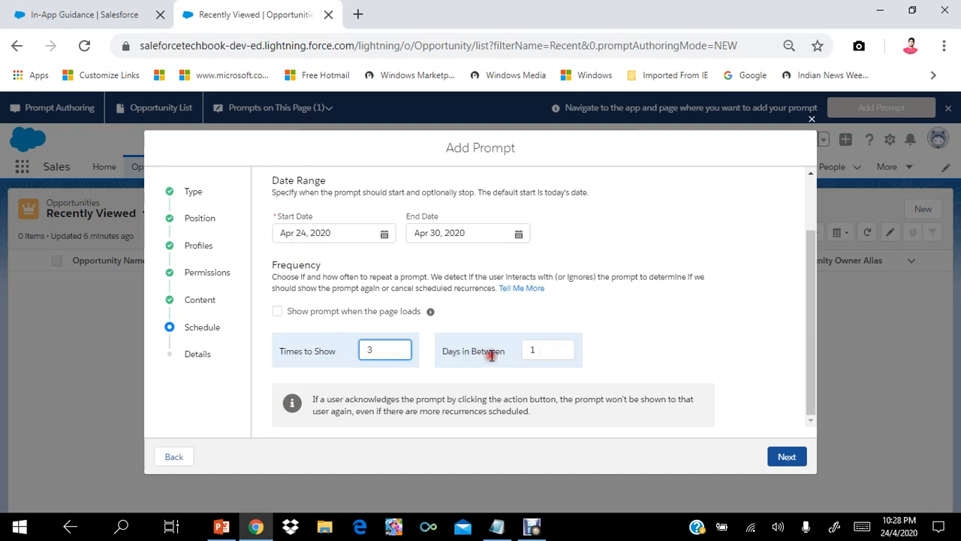
{"action": "left_click", "coordinate": [547, 351]}
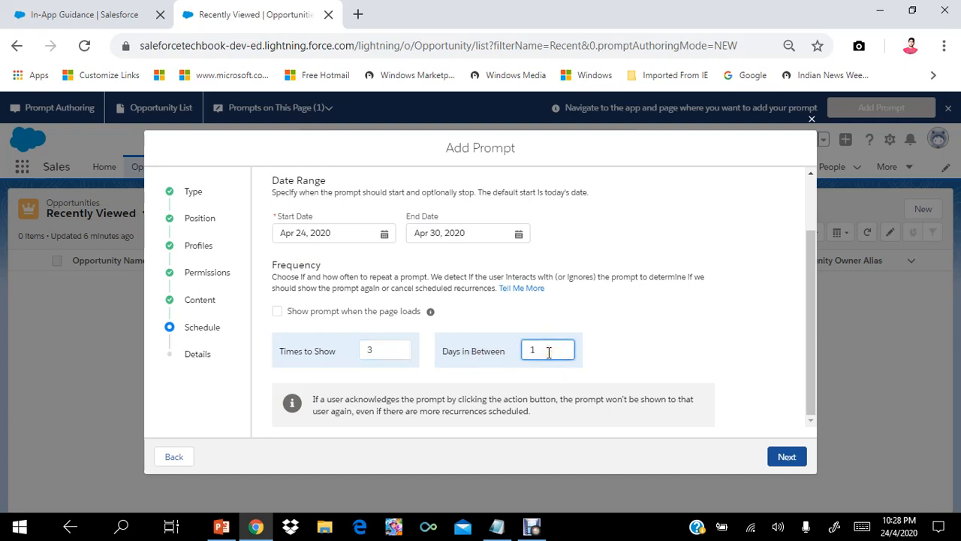
{"action": "key", "text": "BackSpace"}
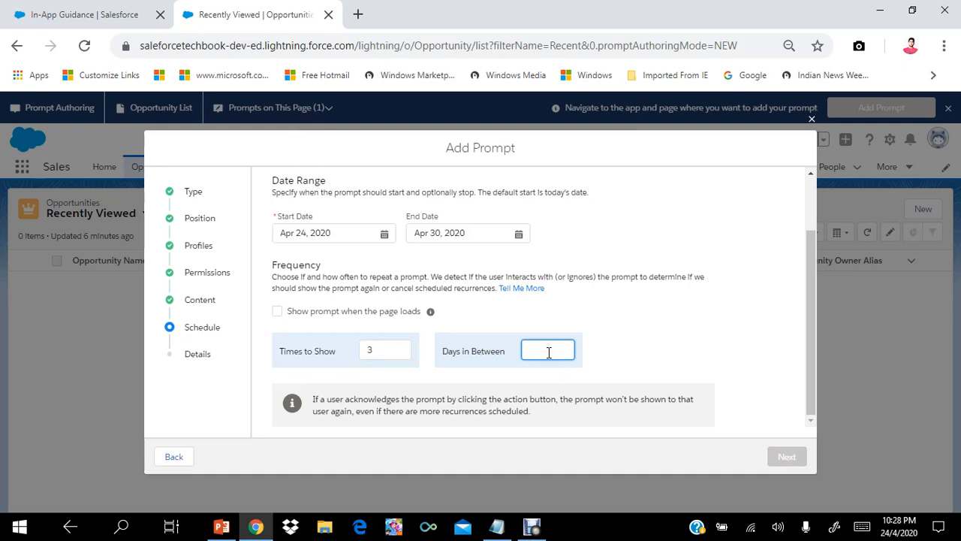
{"action": "type", "text": "7"}
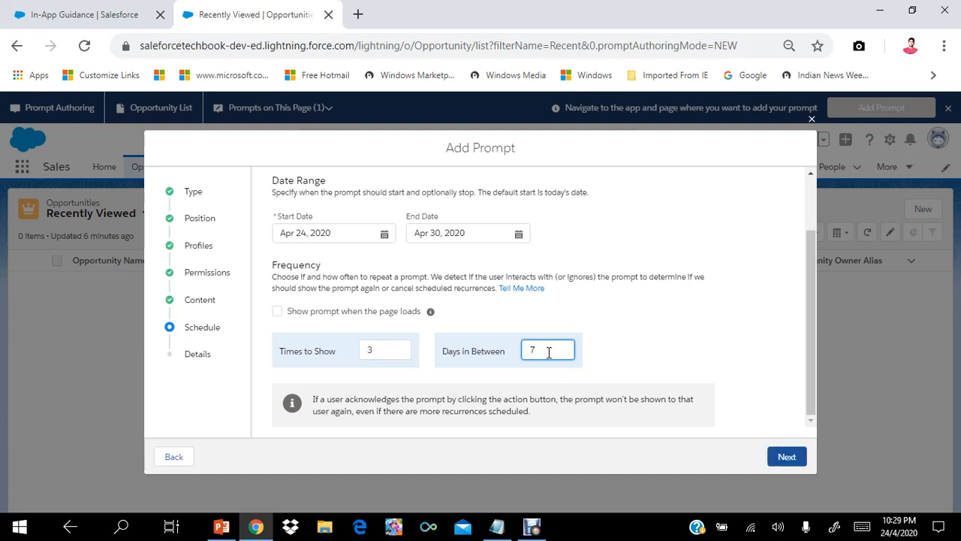
{"action": "left_click", "coordinate": [379, 348]}
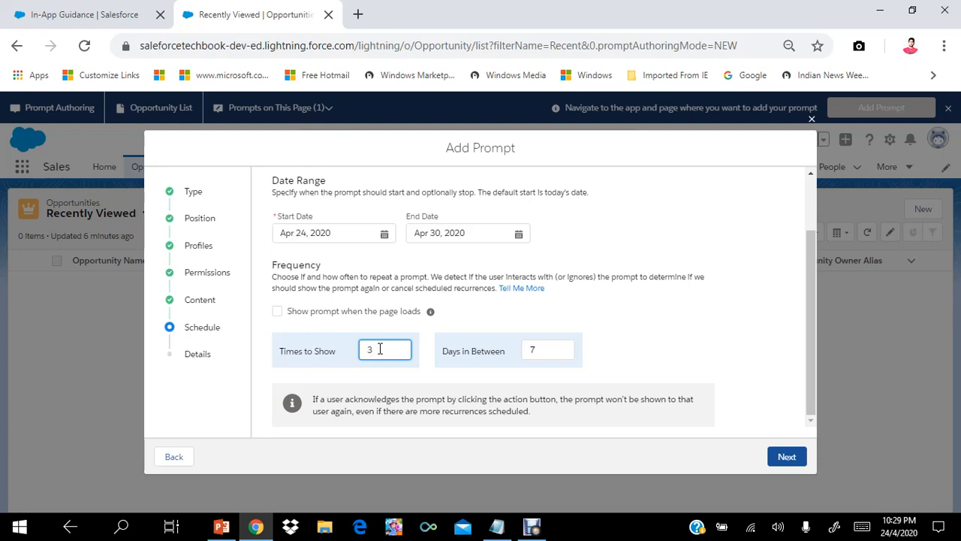
Step: Set the prompt to show when the page loads and continue to its details
{"action": "left_click", "coordinate": [278, 313]}
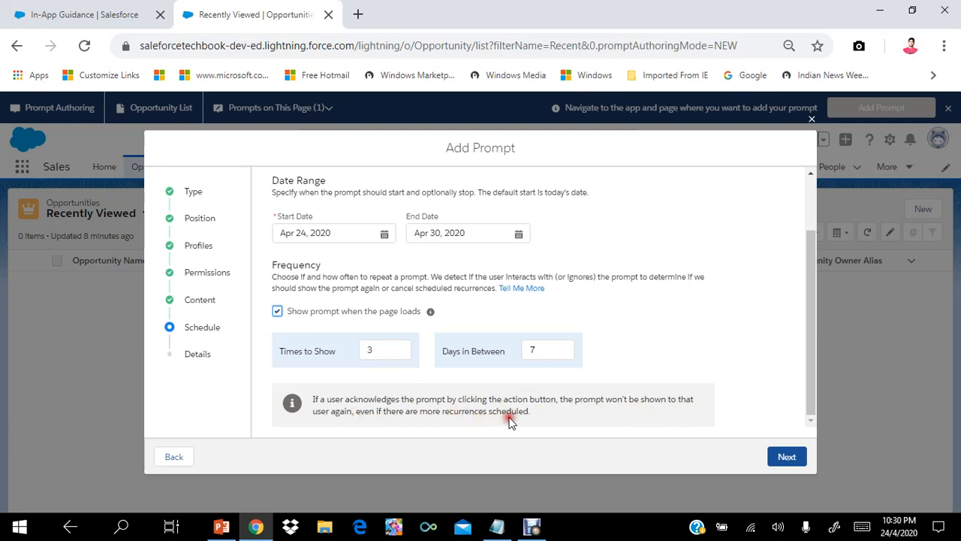
{"action": "left_click_drag", "start_coordinate": [313, 351], "coordinate": [551, 347]}
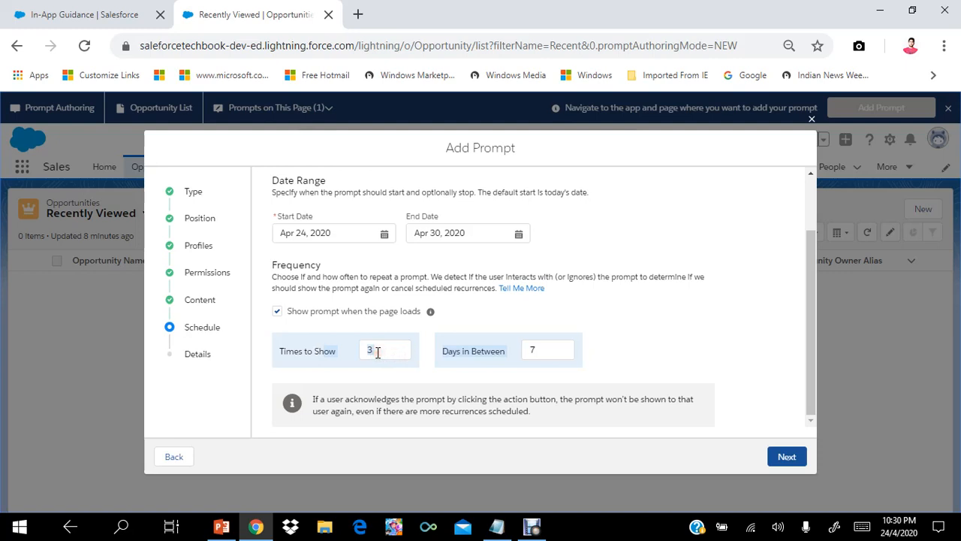
{"action": "left_click", "coordinate": [382, 380]}
{"action": "left_click_drag", "start_coordinate": [368, 399], "coordinate": [484, 400]}
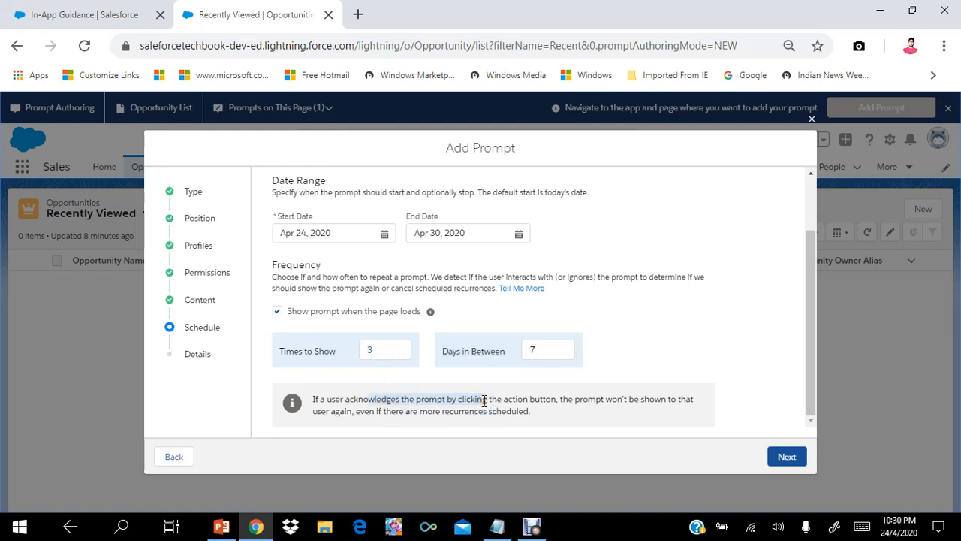
{"action": "left_click_drag", "start_coordinate": [484, 400], "coordinate": [487, 399]}
{"action": "left_click_drag", "start_coordinate": [326, 399], "coordinate": [399, 397]}
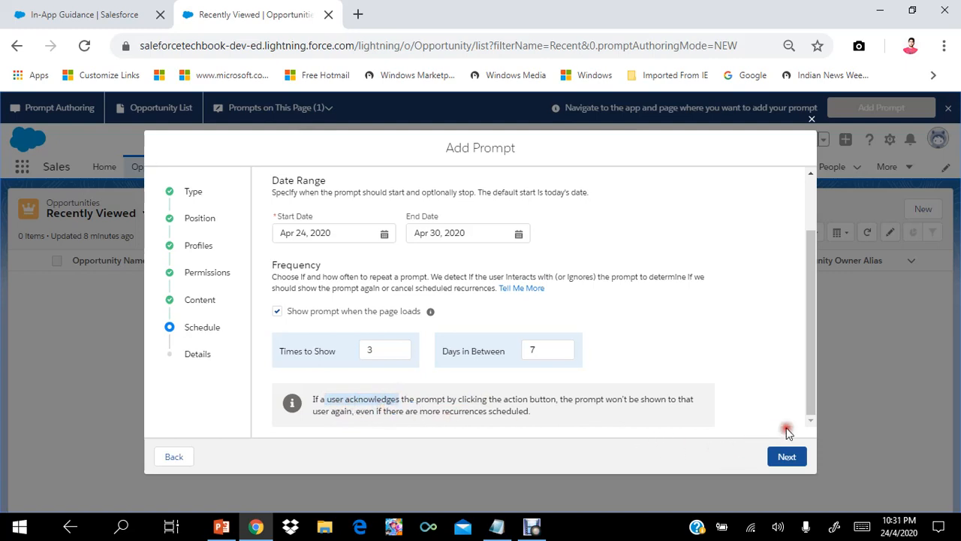
{"action": "left_click", "coordinate": [786, 458]}
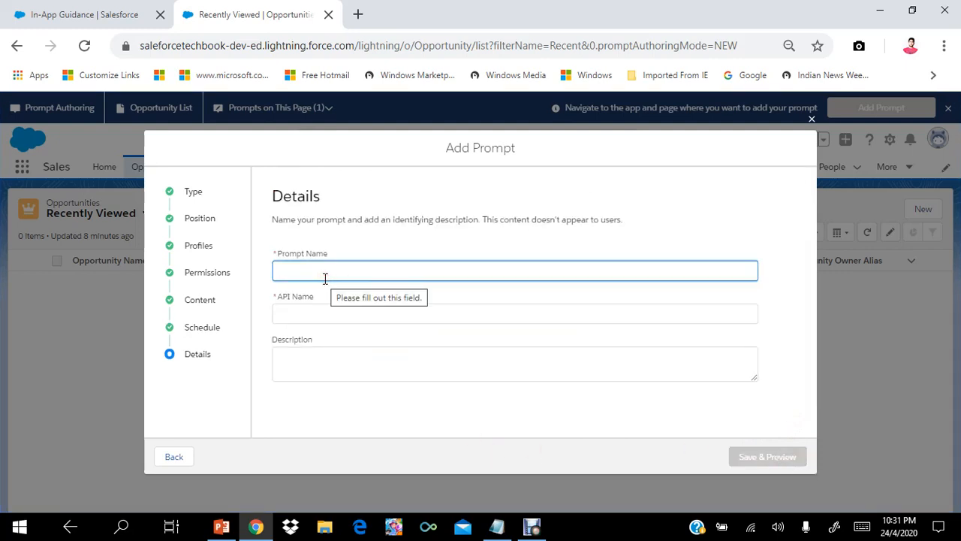
Step: Name the prompt "ListView", describe it as "Floating List", and save it for preview
{"action": "type", "text": "List"}
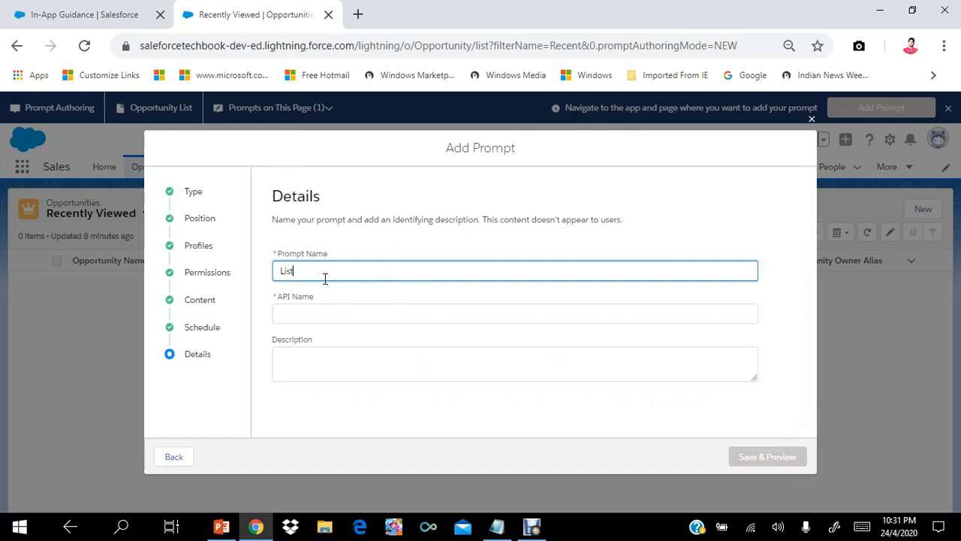
{"action": "type", "text": "Account"}
{"action": "key", "text": "BackSpace"}
{"action": "key", "text": "BackSpace"}
{"action": "key", "text": "BackSpace"}
{"action": "key", "text": "BackSpace"}
{"action": "key", "text": "BackSpace"}
{"action": "key", "text": "BackSpace"}
{"action": "key", "text": "BackSpace"}
{"action": "type", "text": "View"}
{"action": "left_click", "coordinate": [308, 359]}
{"action": "type", "text": "Floating List"}
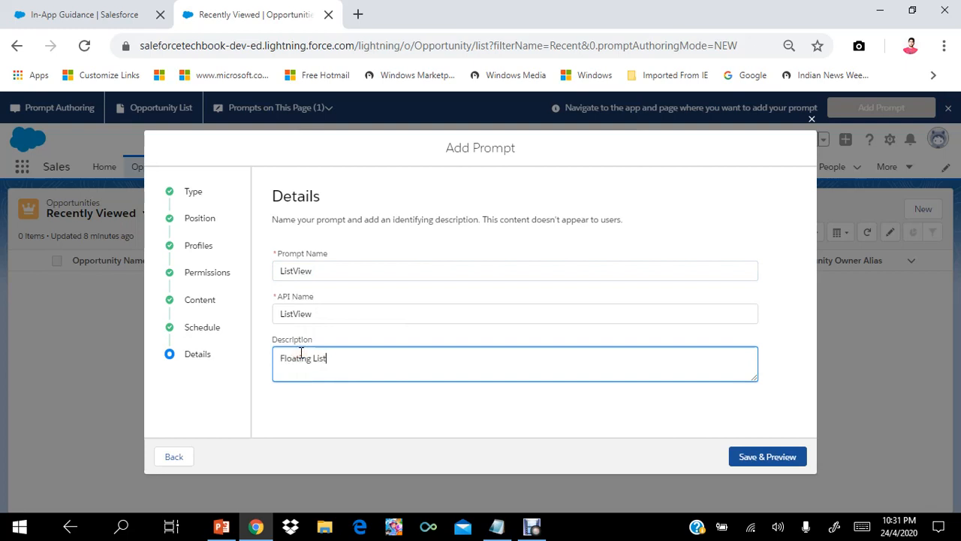
{"action": "left_click", "coordinate": [769, 464]}
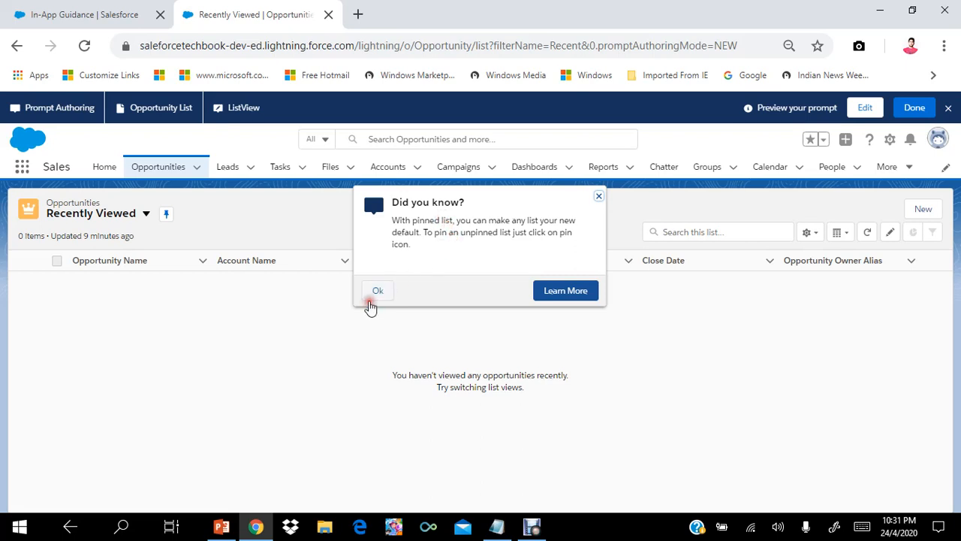
Step: Try the Learn More action in the preview, finish previewing, and close the prompt authoring bar
{"action": "left_click", "coordinate": [564, 293]}
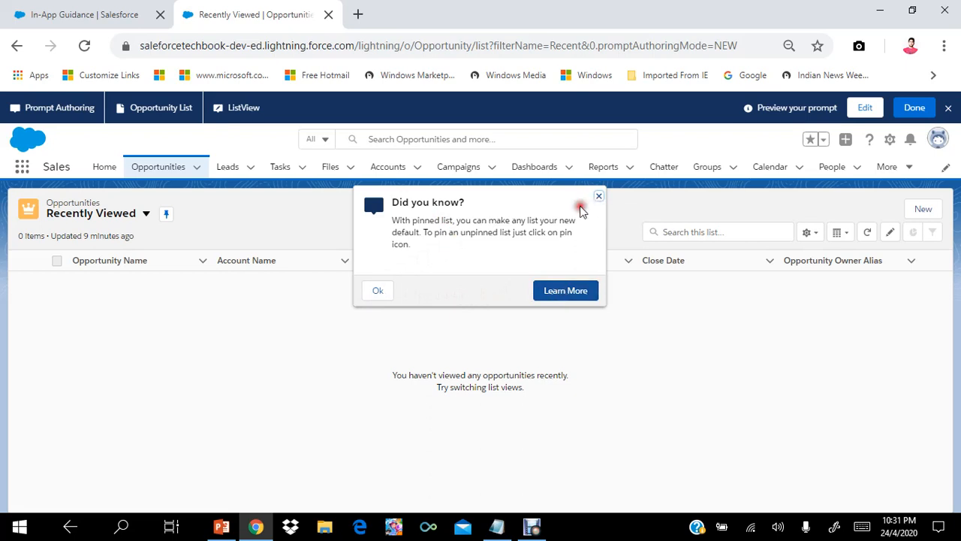
{"action": "left_click", "coordinate": [914, 110]}
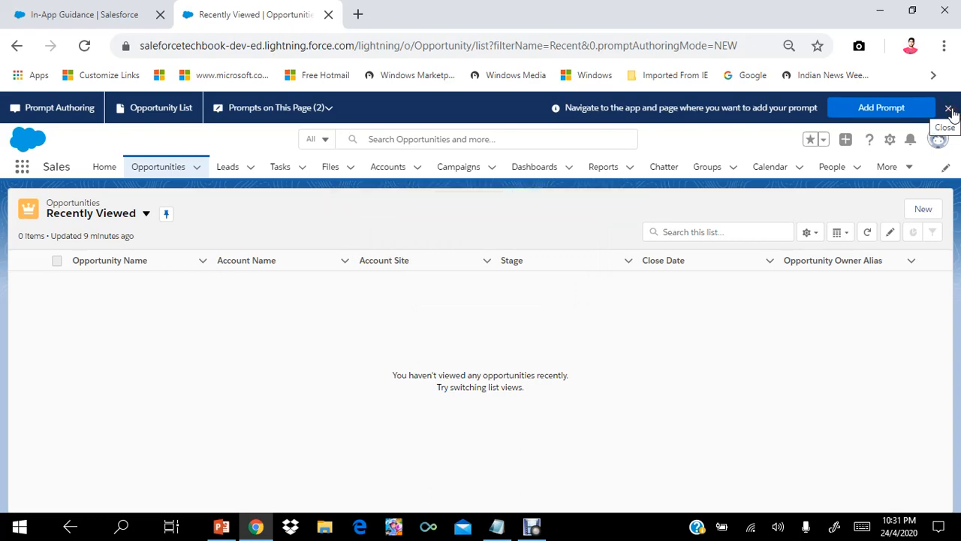
{"action": "left_click", "coordinate": [948, 109]}
{"action": "left_click", "coordinate": [654, 339]}
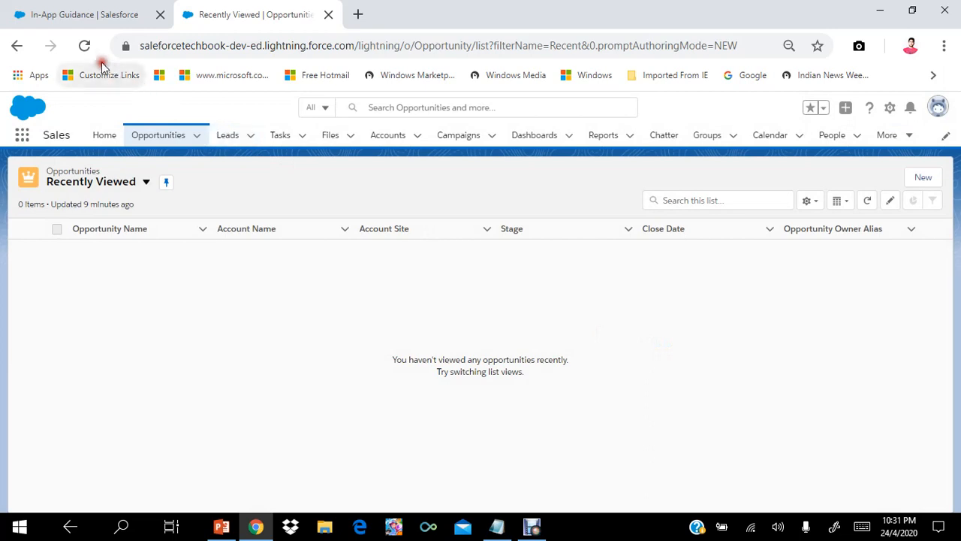
Step: Reload the Opportunities list page to examine the live pinned-list prompt and dismiss it
{"action": "left_click", "coordinate": [84, 46]}
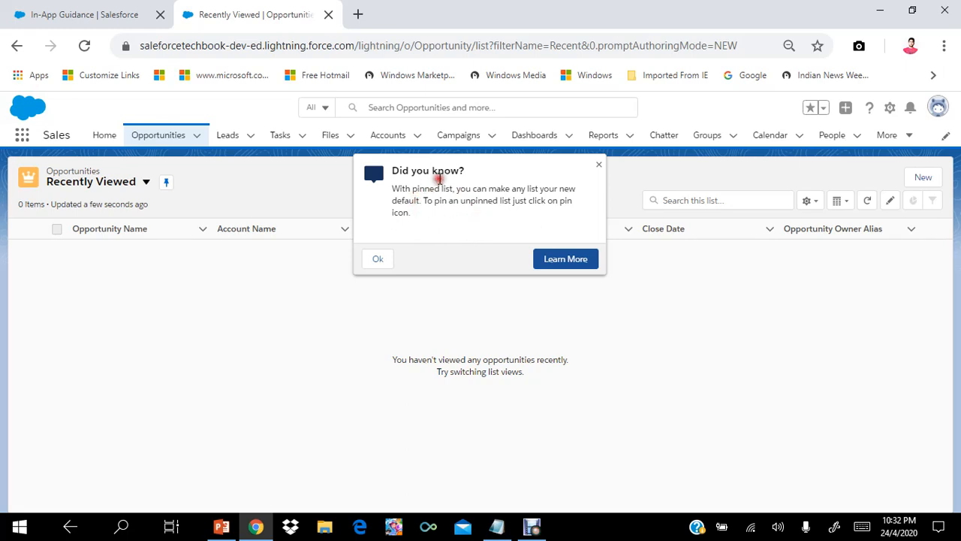
{"action": "left_click", "coordinate": [515, 237]}
{"action": "left_click", "coordinate": [425, 222]}
{"action": "left_click", "coordinate": [478, 193]}
{"action": "left_click", "coordinate": [483, 205]}
{"action": "left_click", "coordinate": [379, 261]}
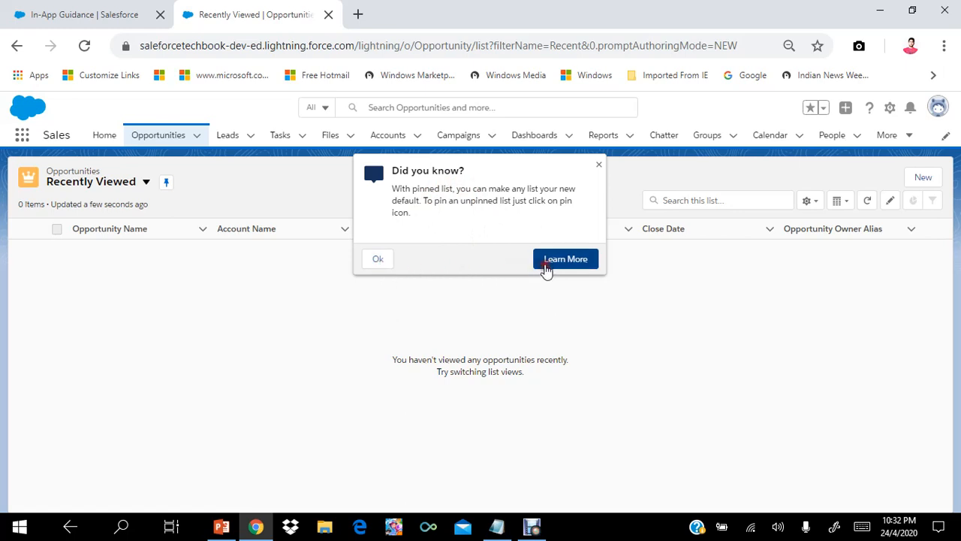
{"action": "left_click", "coordinate": [600, 166]}
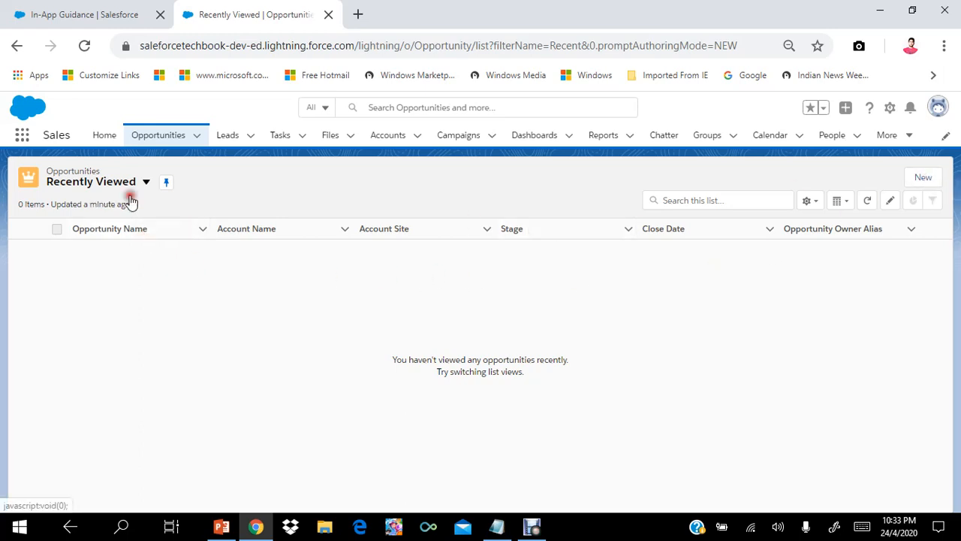
Step: Reload the Opportunities list page and follow the prompt's Learn More action to its help article
{"action": "left_click", "coordinate": [84, 48]}
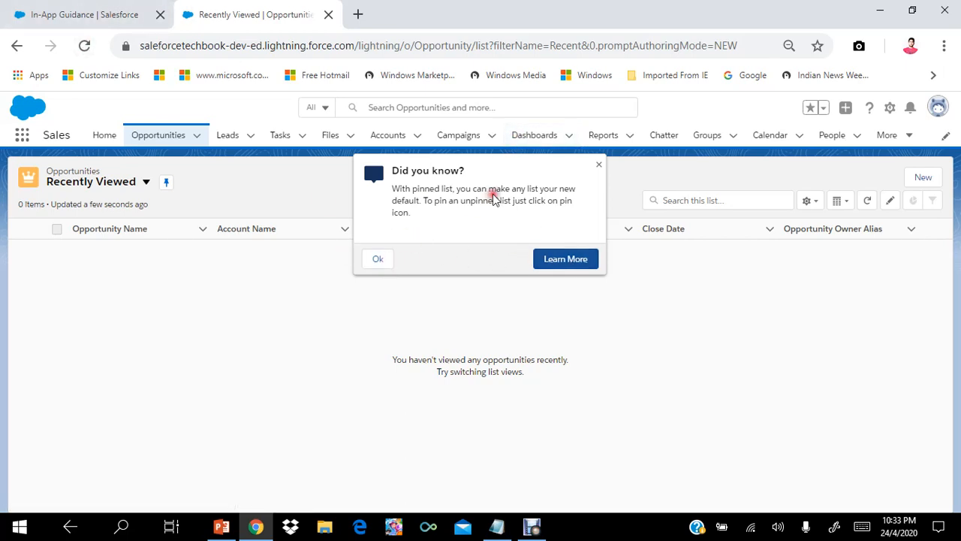
{"action": "left_click", "coordinate": [484, 235]}
{"action": "left_click", "coordinate": [480, 221]}
{"action": "left_click", "coordinate": [480, 220]}
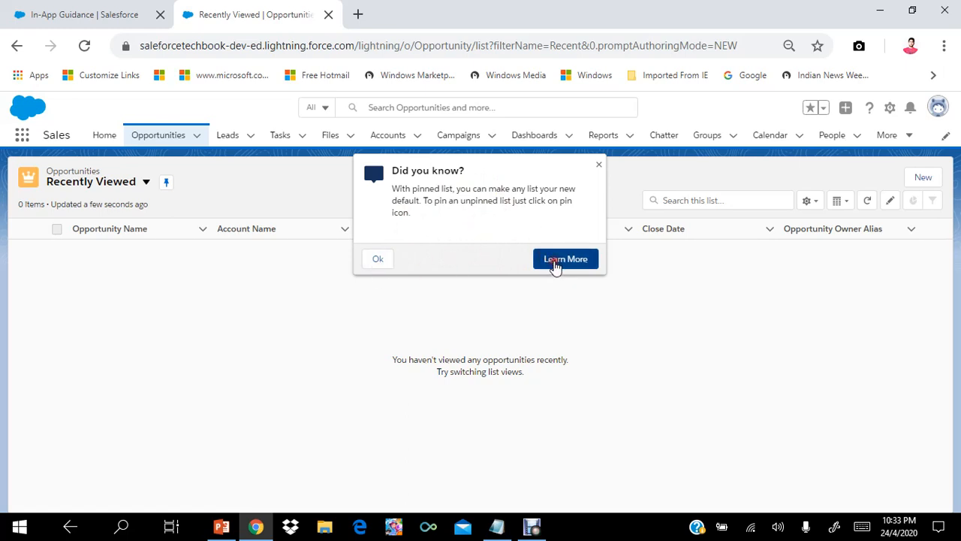
{"action": "left_click", "coordinate": [538, 220]}
{"action": "left_click", "coordinate": [570, 259]}
{"action": "left_click", "coordinate": [563, 260]}
{"action": "left_click", "coordinate": [564, 267]}
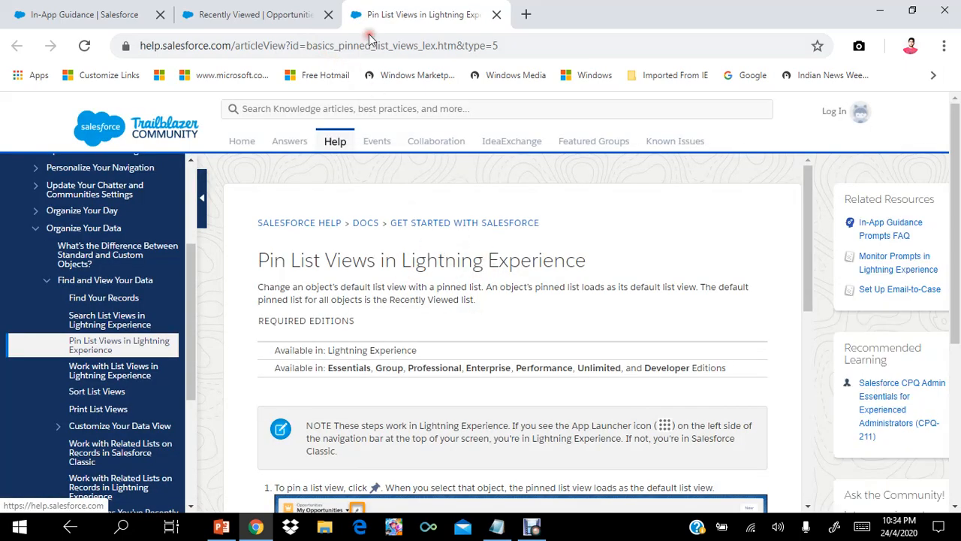
Step: Return to the Opportunities list, reload it to check whether the prompt reappears, and close the help article
{"action": "left_click", "coordinate": [279, 15]}
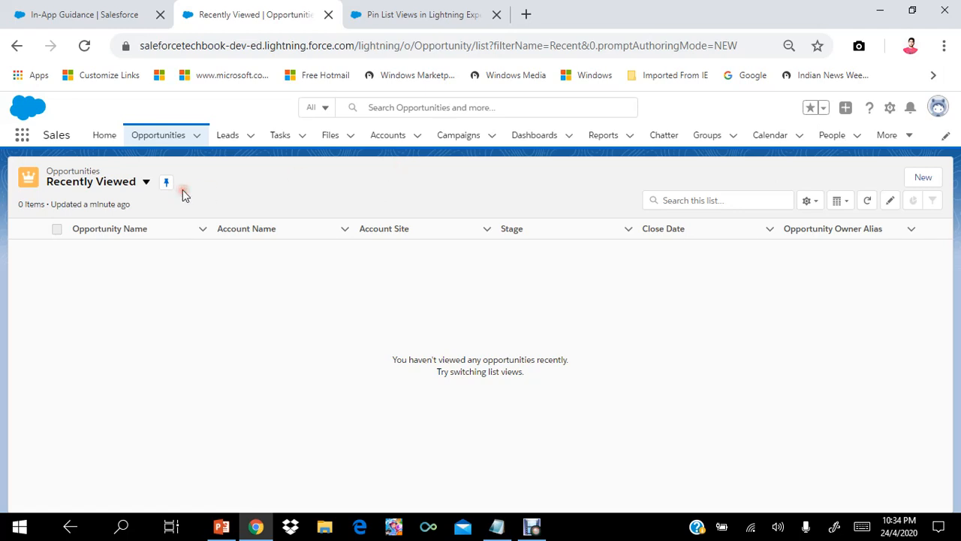
{"action": "left_click", "coordinate": [84, 52]}
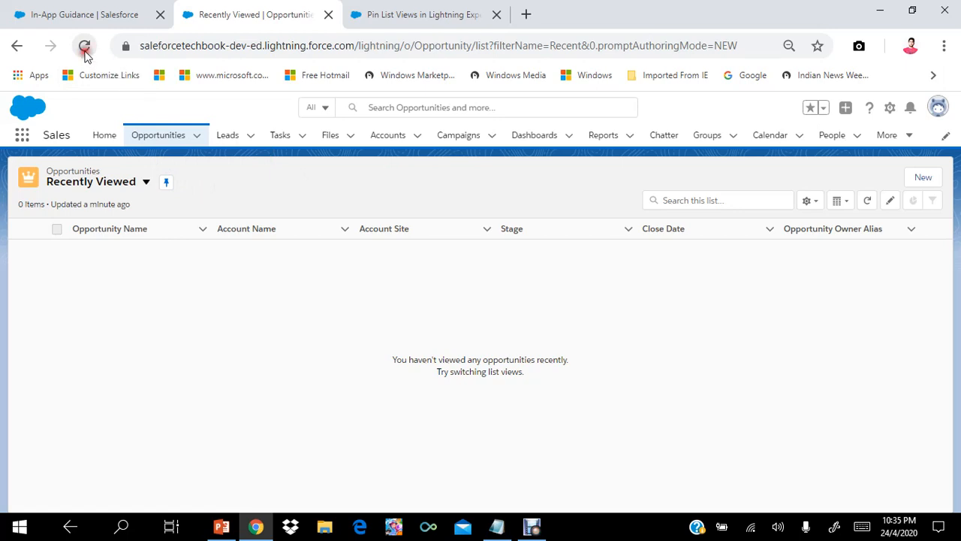
{"action": "left_click", "coordinate": [84, 47]}
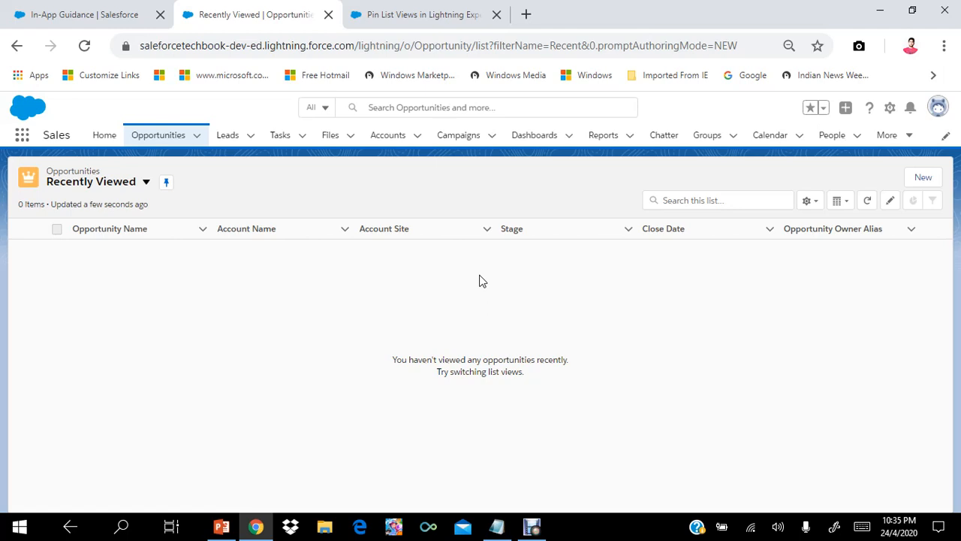
{"action": "left_click", "coordinate": [498, 14]}
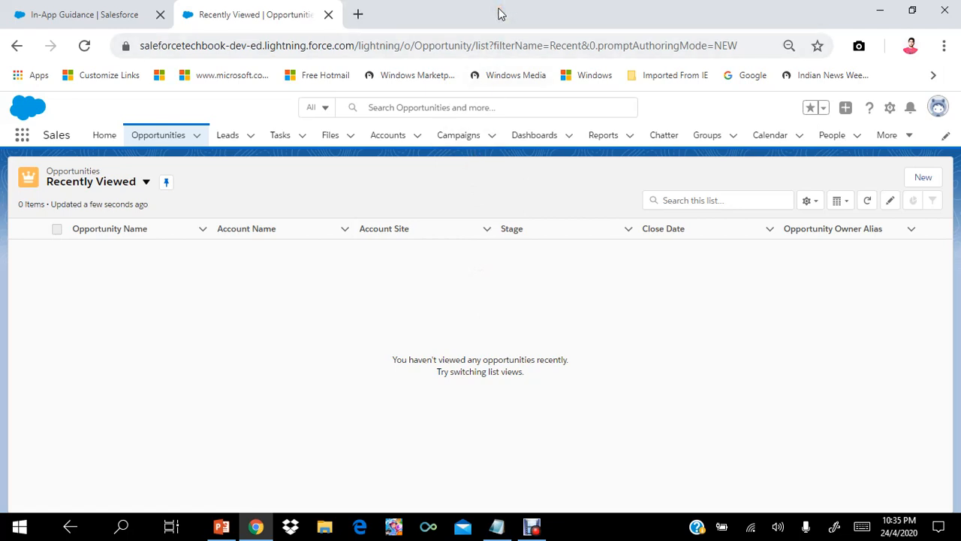
Step: Start adding another prompt from the In-App Guidance setup page and open the prompt authoring bar
{"action": "left_click", "coordinate": [92, 14]}
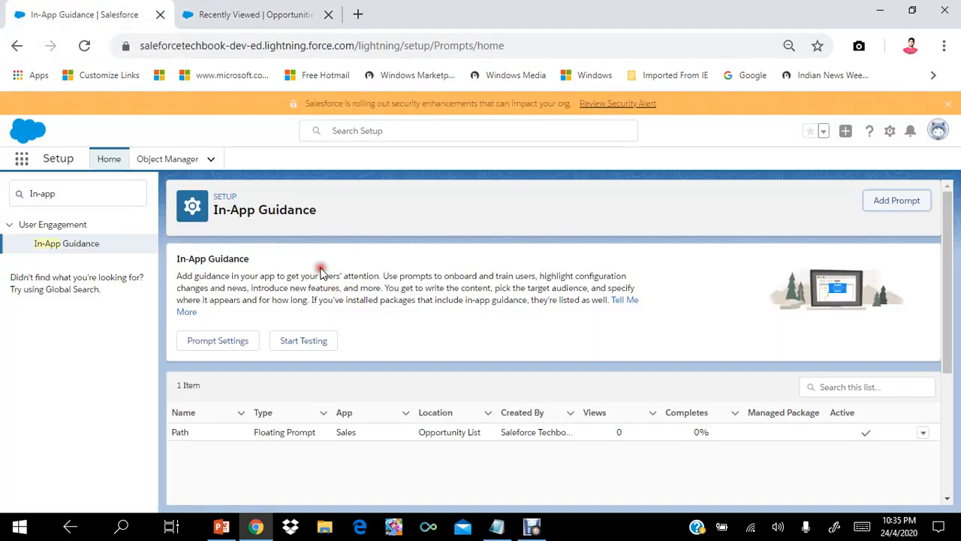
{"action": "left_click", "coordinate": [897, 201]}
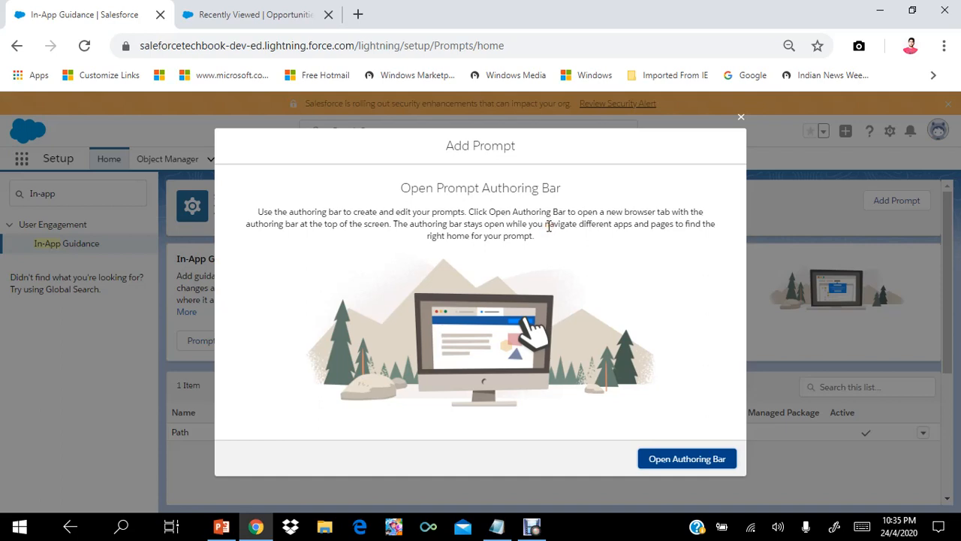
{"action": "left_click", "coordinate": [700, 464]}
{"action": "left_click", "coordinate": [687, 458]}
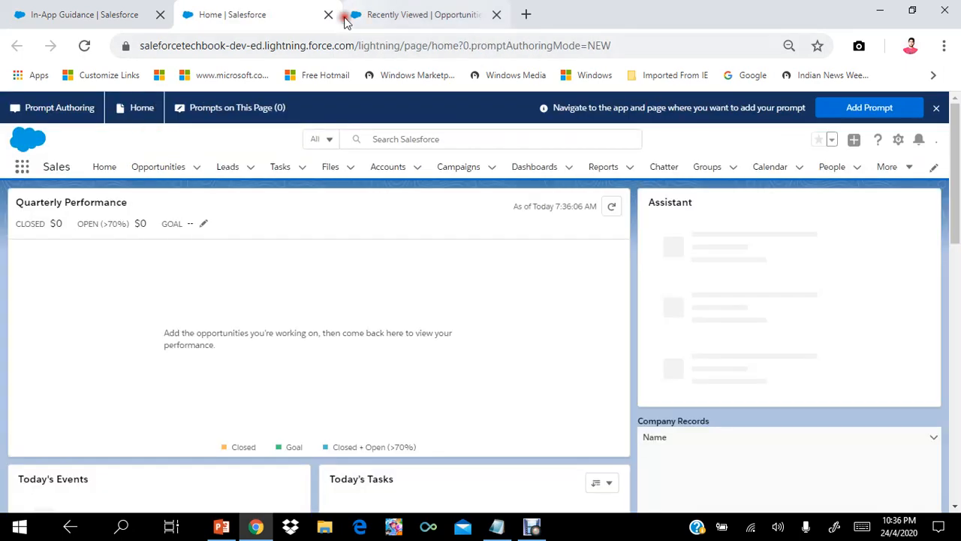
{"action": "left_click", "coordinate": [393, 111]}
{"action": "left_click", "coordinate": [409, 108]}
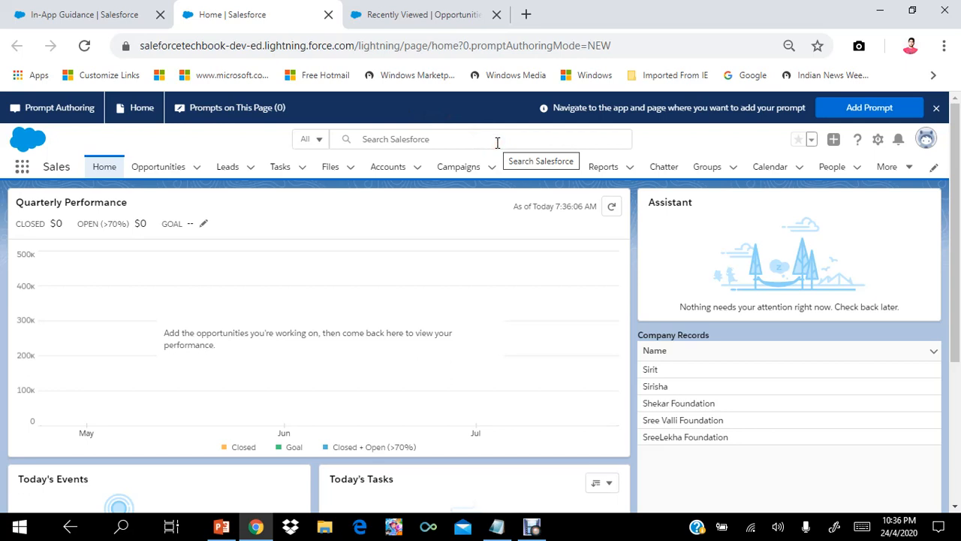
Step: Add a prompt on the Accounts list page, choose Docked Prompt as its type, and continue to the profiles
{"action": "left_click", "coordinate": [393, 171]}
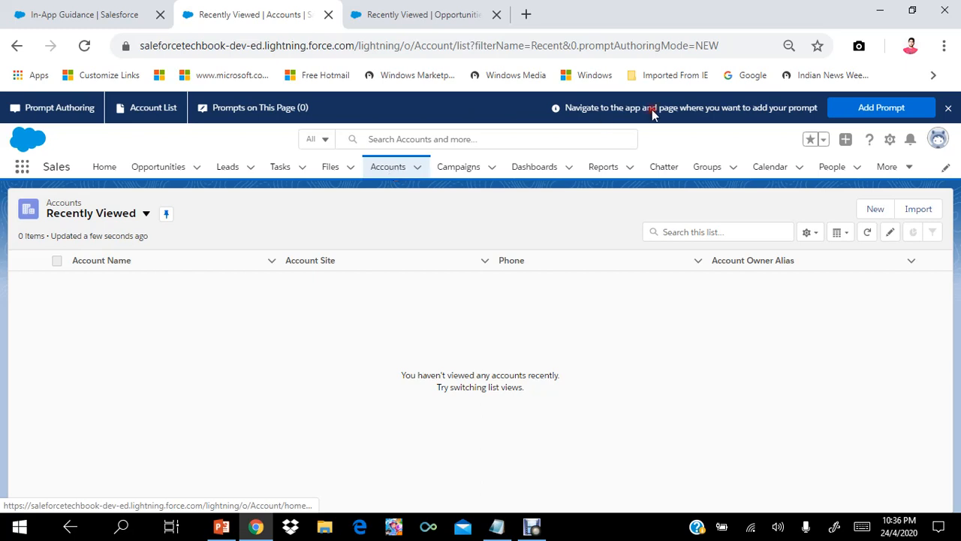
{"action": "left_click", "coordinate": [882, 108]}
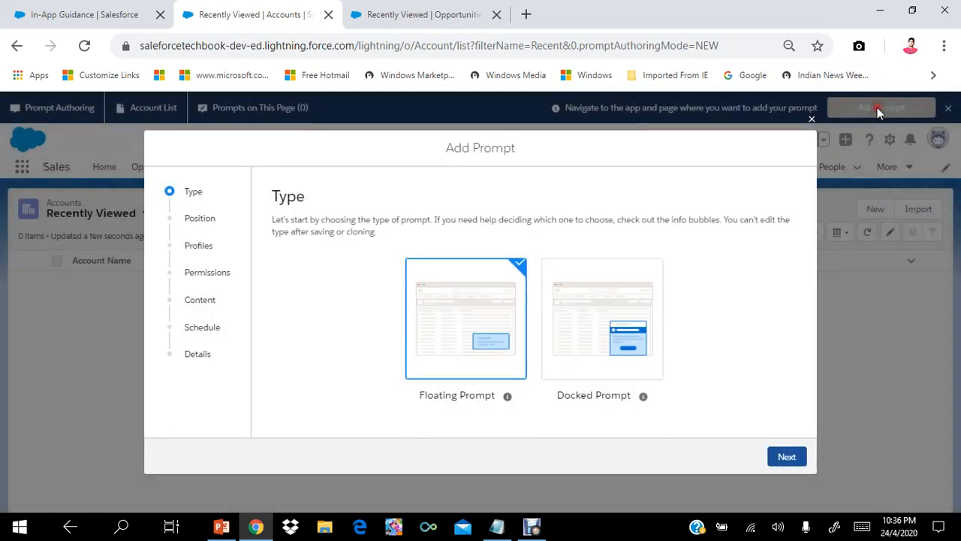
{"action": "left_click", "coordinate": [596, 324]}
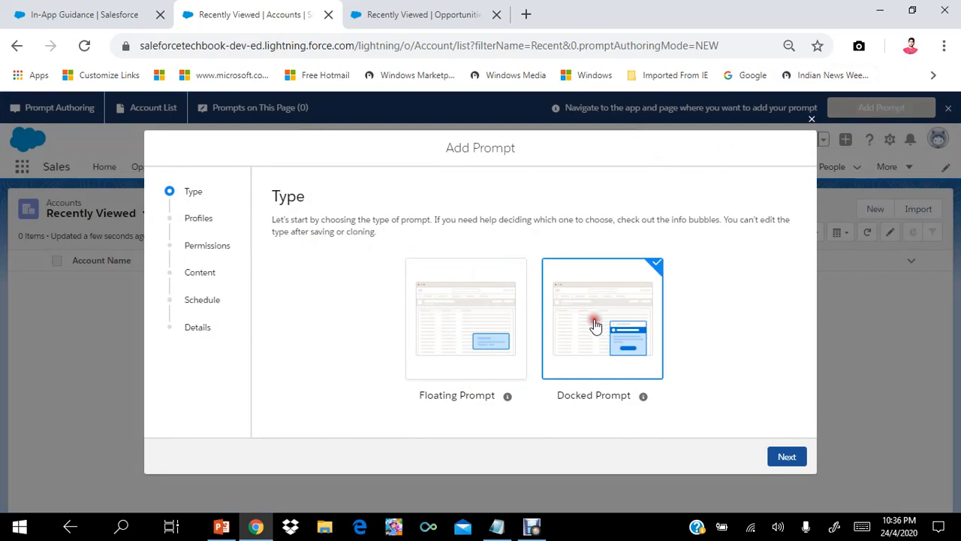
{"action": "left_click", "coordinate": [596, 325]}
{"action": "left_click", "coordinate": [596, 325]}
{"action": "left_click", "coordinate": [785, 461]}
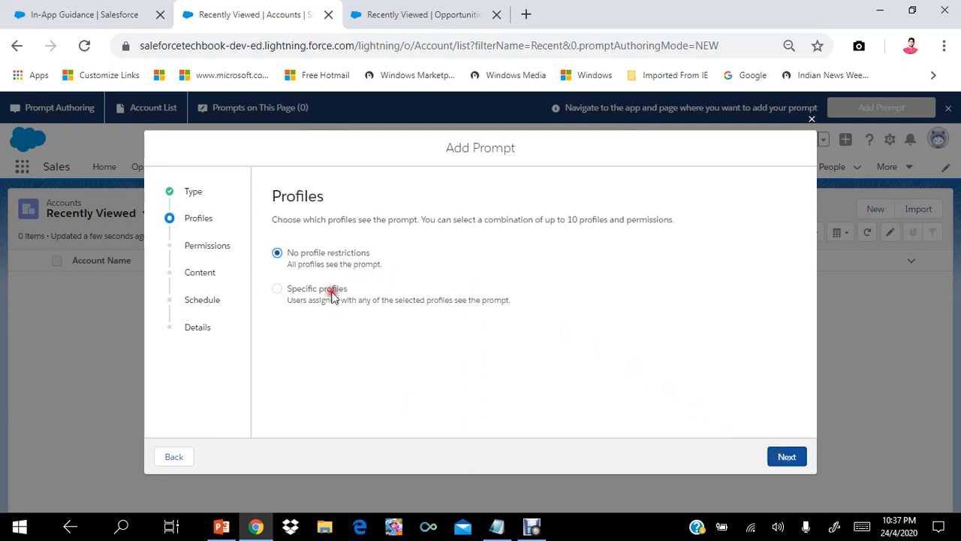
Step: Set the docked prompt to no profile restrictions and no permission restrictions, and continue to its content
{"action": "left_click", "coordinate": [278, 289]}
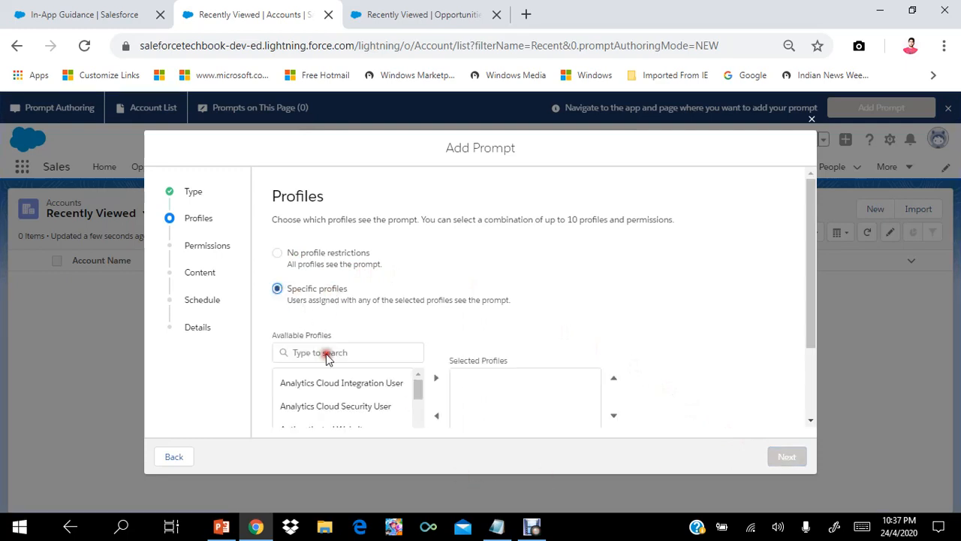
{"action": "left_click", "coordinate": [278, 254]}
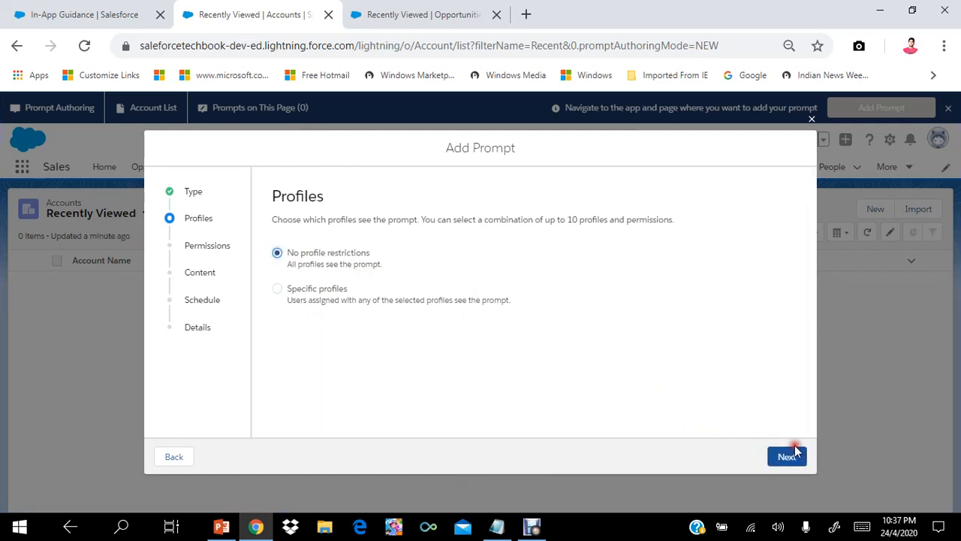
{"action": "left_click", "coordinate": [787, 457]}
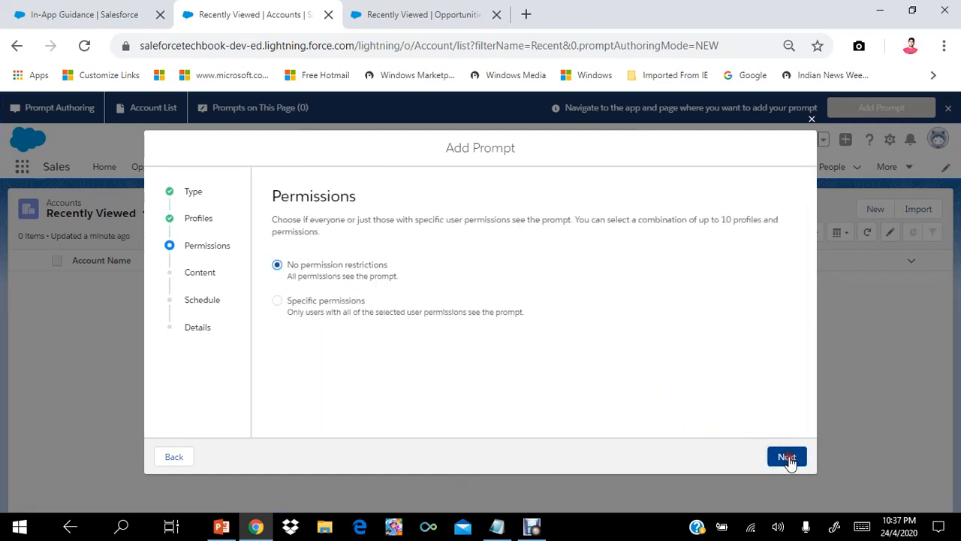
{"action": "left_click", "coordinate": [787, 458]}
{"action": "left_click", "coordinate": [278, 301]}
{"action": "left_click", "coordinate": [342, 392]}
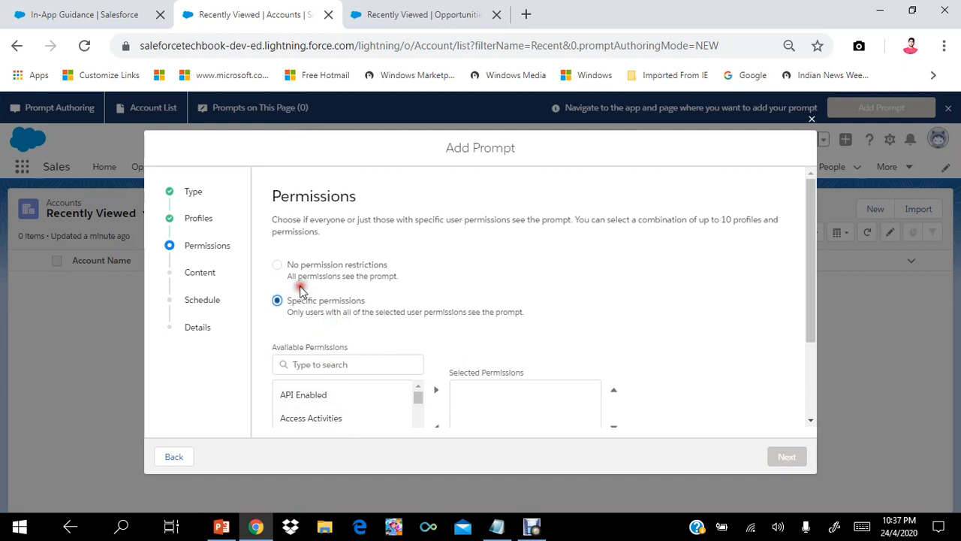
{"action": "left_click", "coordinate": [277, 265]}
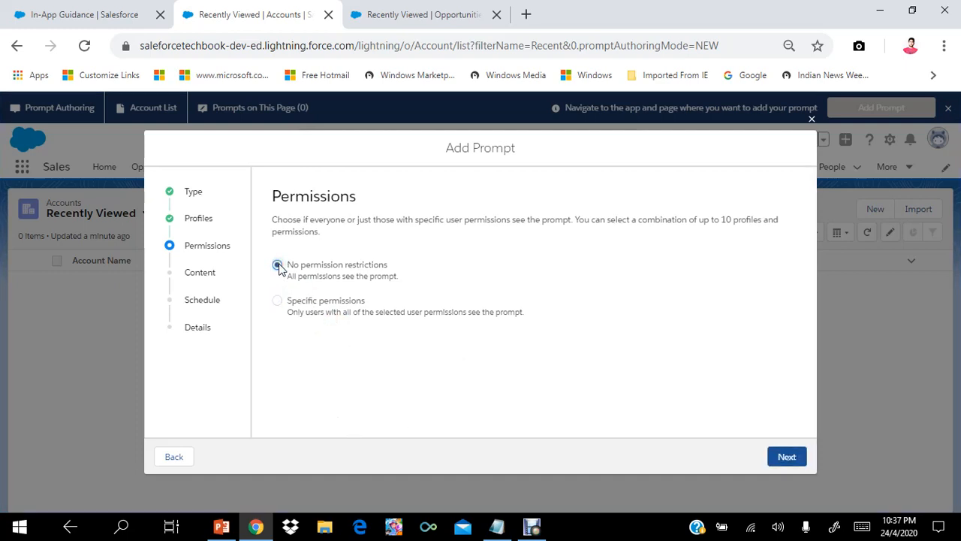
{"action": "left_click", "coordinate": [784, 458]}
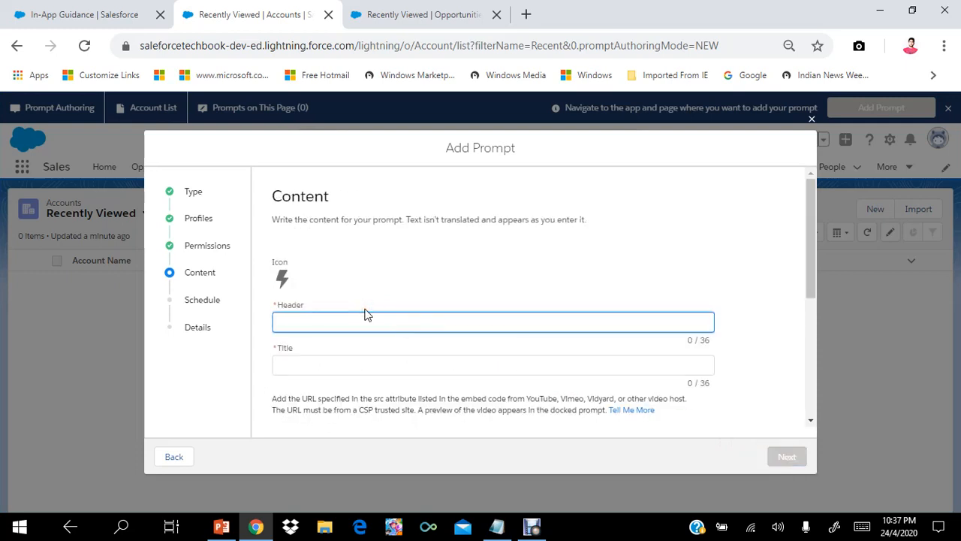
Step: Enter "Important changes" as the docked prompt's header and "Update to the Account Record" as its title
{"action": "left_click_drag", "start_coordinate": [810, 295], "coordinate": [813, 326]}
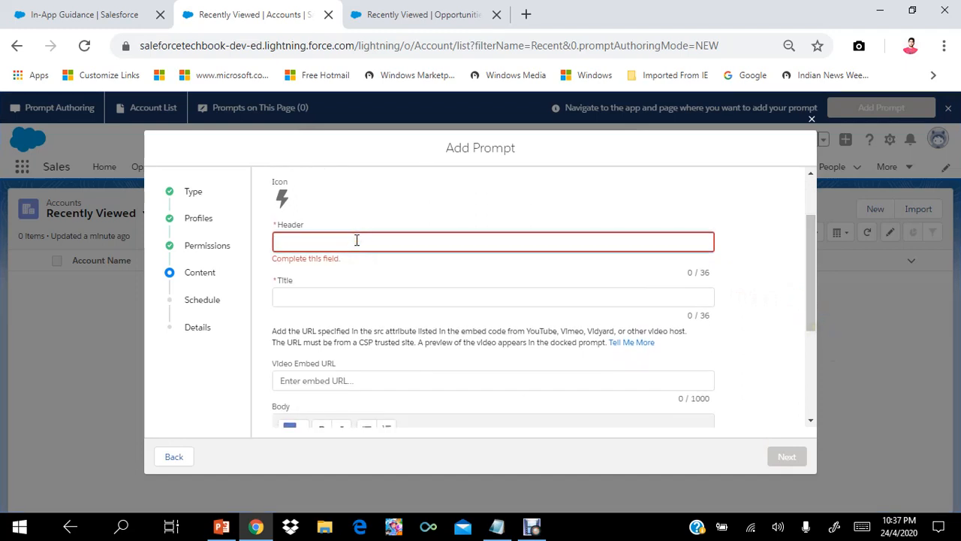
{"action": "type", "text": "Important changes"}
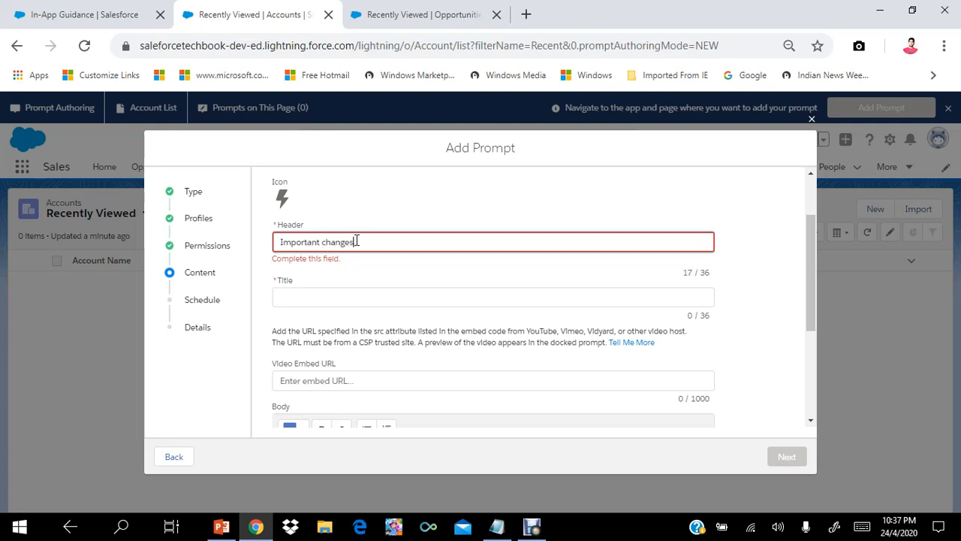
{"action": "left_click", "coordinate": [316, 300]}
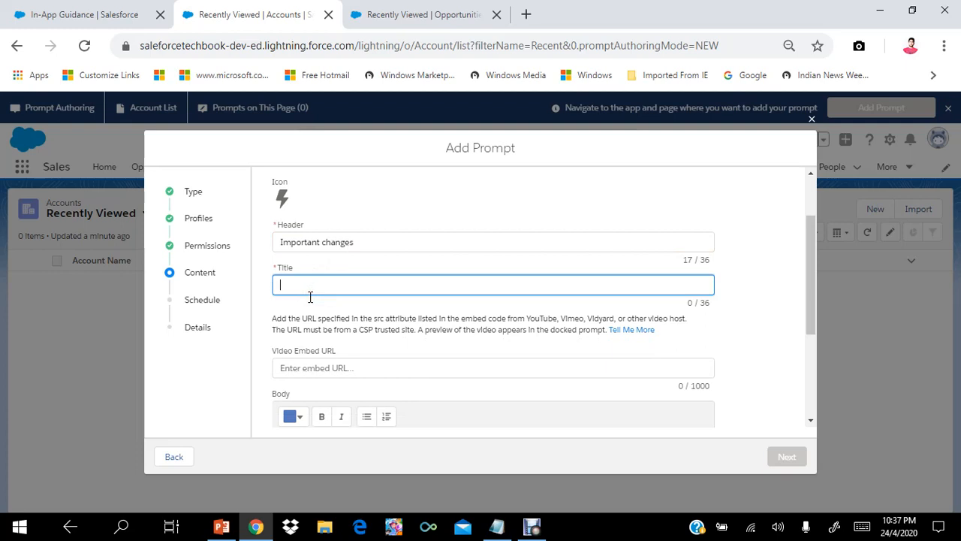
{"action": "type", "text": "Update to the Account Record"}
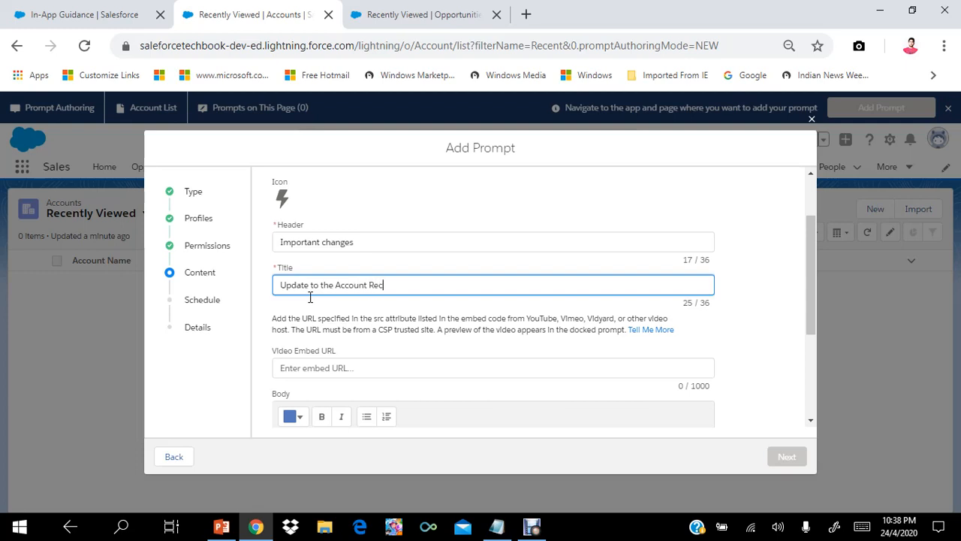
{"action": "left_click", "coordinate": [315, 369]}
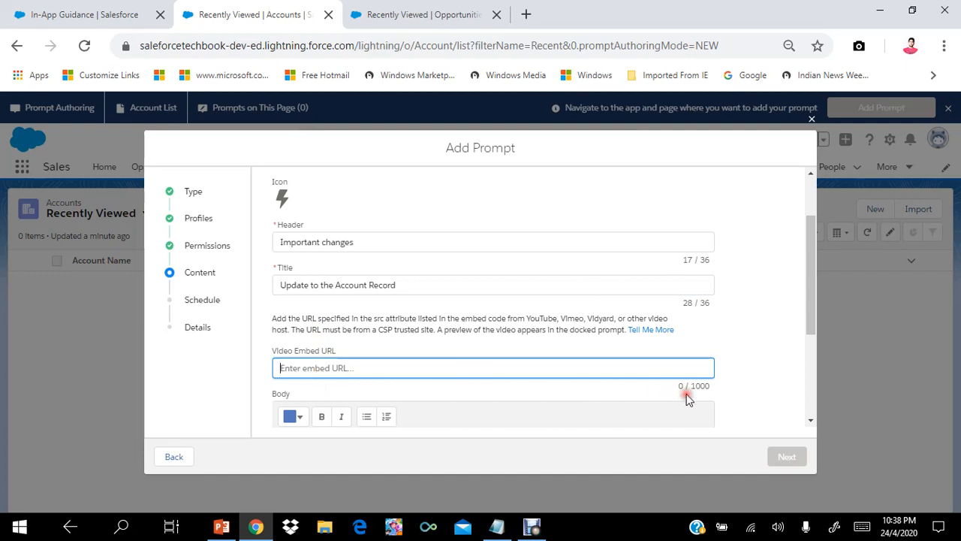
{"action": "left_click_drag", "start_coordinate": [813, 307], "coordinate": [814, 342]}
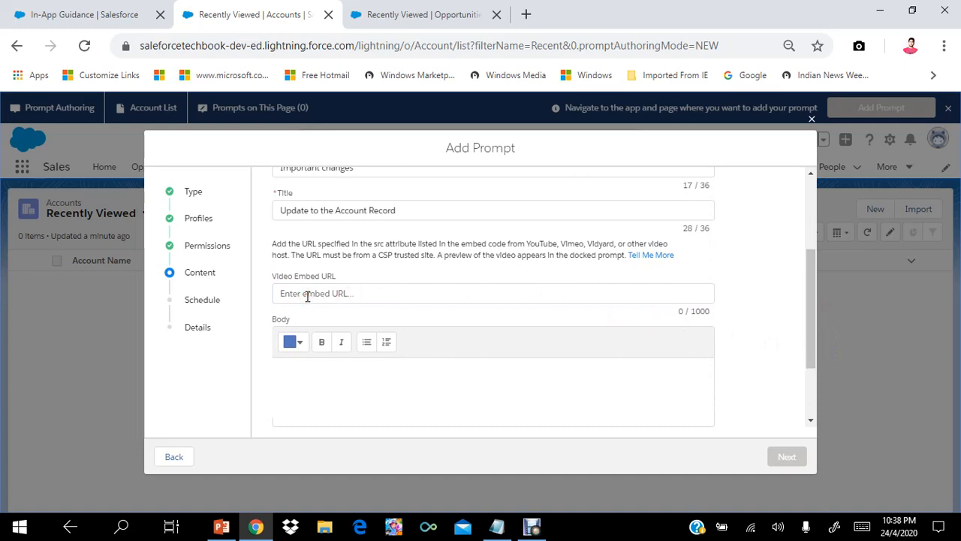
{"action": "left_click", "coordinate": [497, 527]}
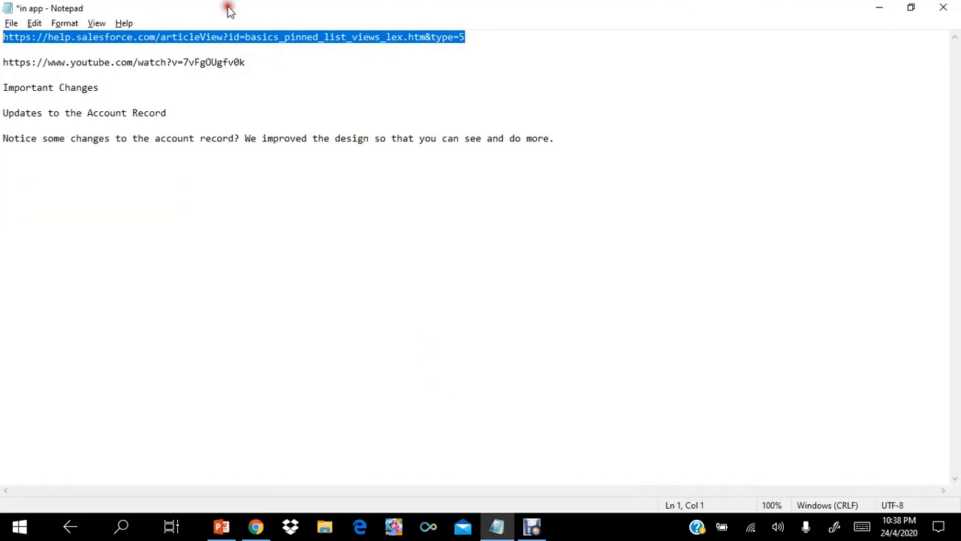
{"action": "left_click", "coordinate": [249, 63]}
{"action": "left_click_drag", "start_coordinate": [248, 63], "coordinate": [3, 65]}
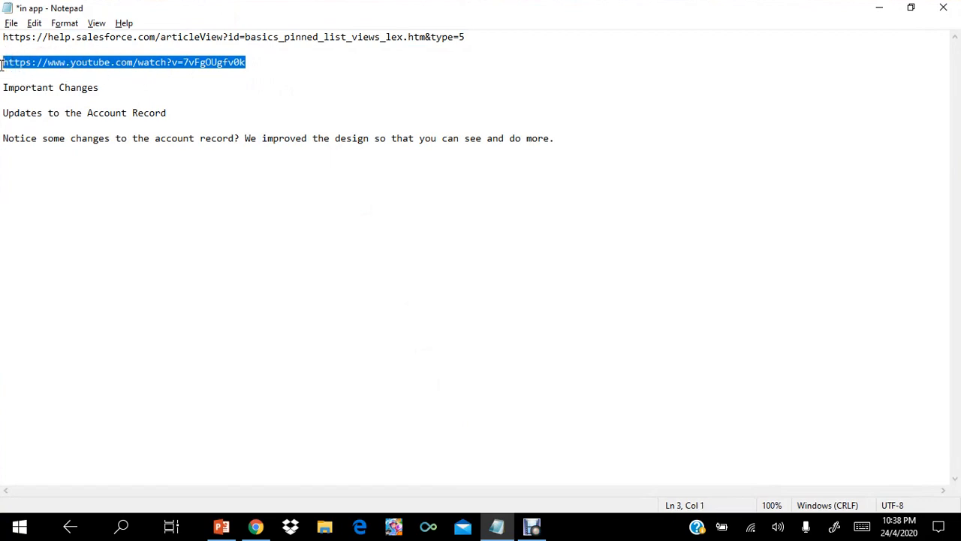
{"action": "key", "text": "alt+Tab"}
{"action": "left_click", "coordinate": [294, 293]}
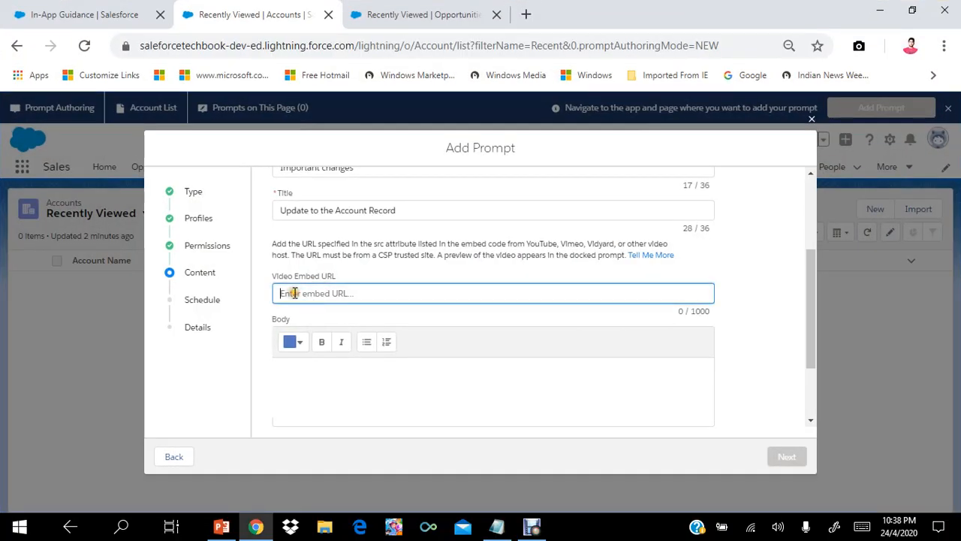
{"action": "type", "text": "https://www.youtube.com/watch?v=7vFgOUgfv0k"}
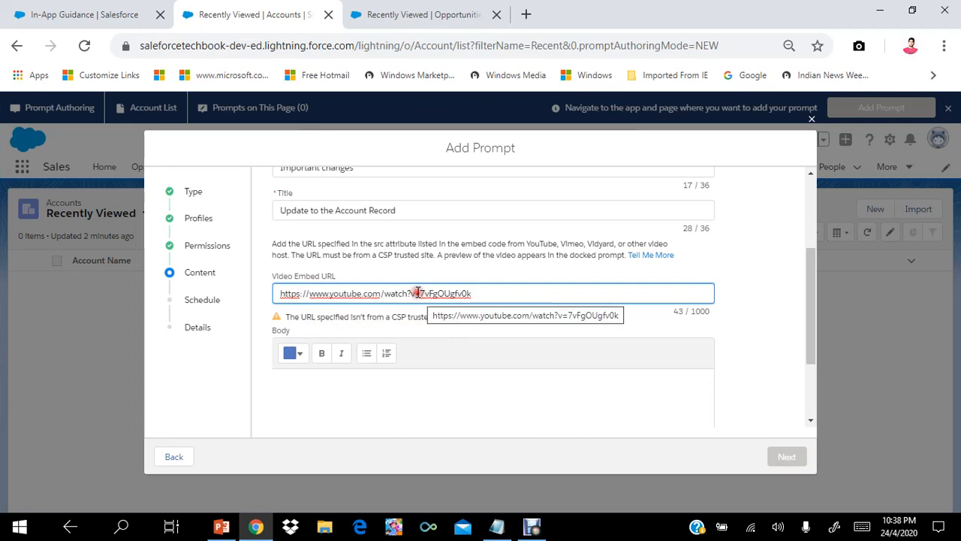
Step: Convert the video link to its embed form by replacing "watch?v=" with "embed/"
{"action": "left_click_drag", "start_coordinate": [385, 293], "coordinate": [421, 294]}
{"action": "key", "text": "BackSpace"}
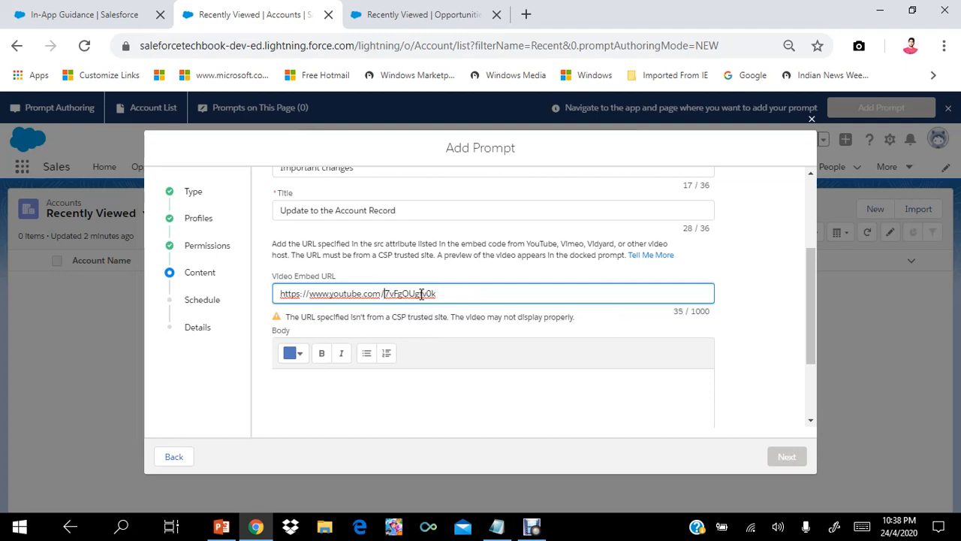
{"action": "type", "text": "embed/"}
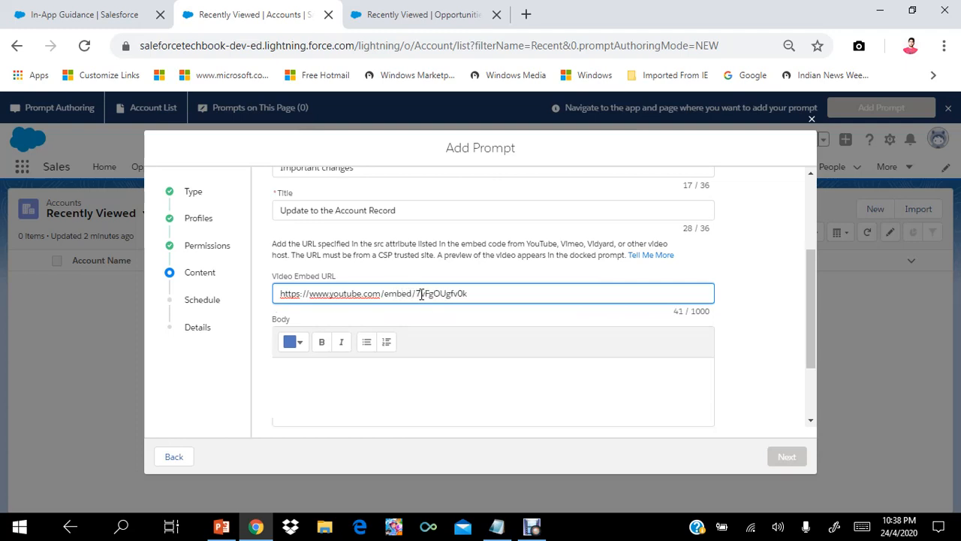
Step: Copy the sentence beginning "Notice some changes to the account record?" from the Notepad notes into the prompt's body and continue to the schedule
{"action": "left_click", "coordinate": [437, 384]}
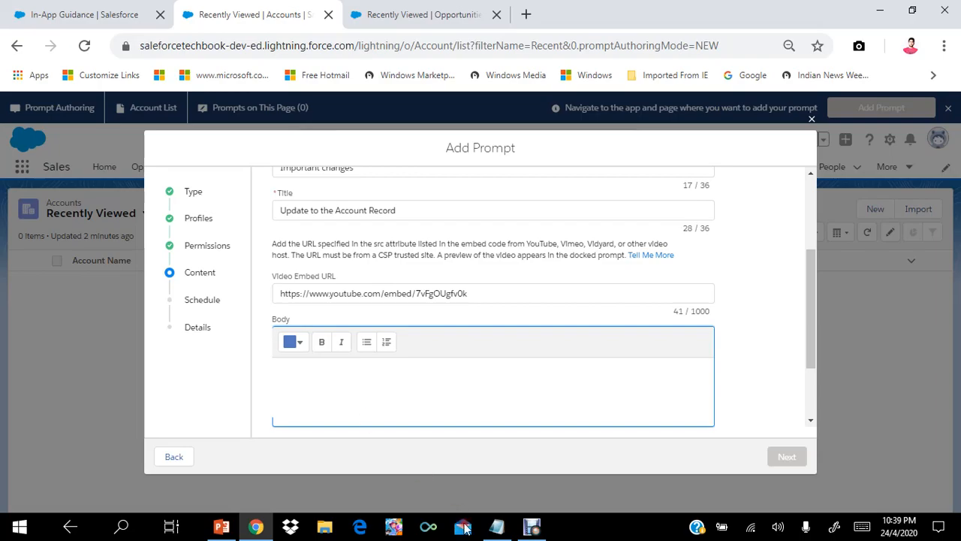
{"action": "left_click", "coordinate": [496, 527]}
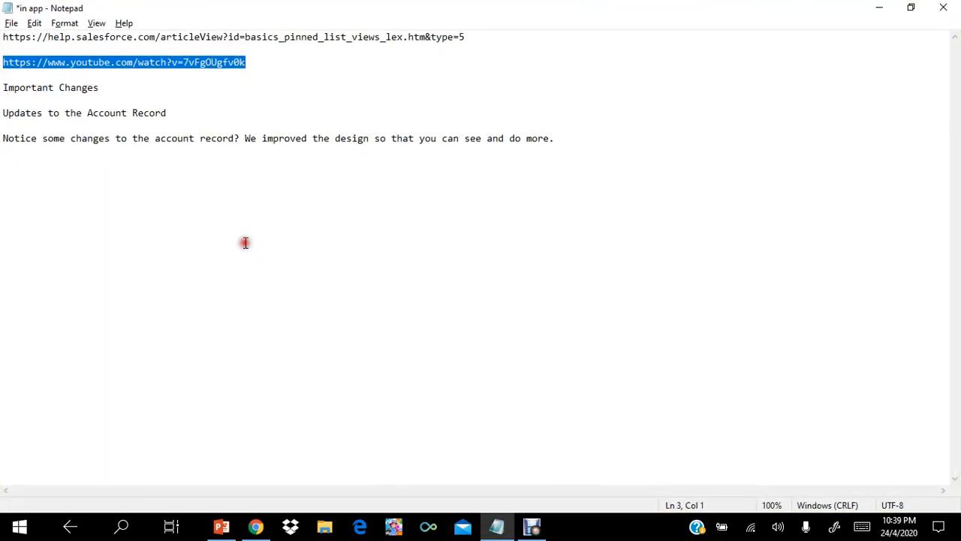
{"action": "left_click", "coordinate": [6, 130]}
{"action": "left_click_drag", "start_coordinate": [346, 124], "coordinate": [593, 137]}
{"action": "key", "text": "ctrl+c"}
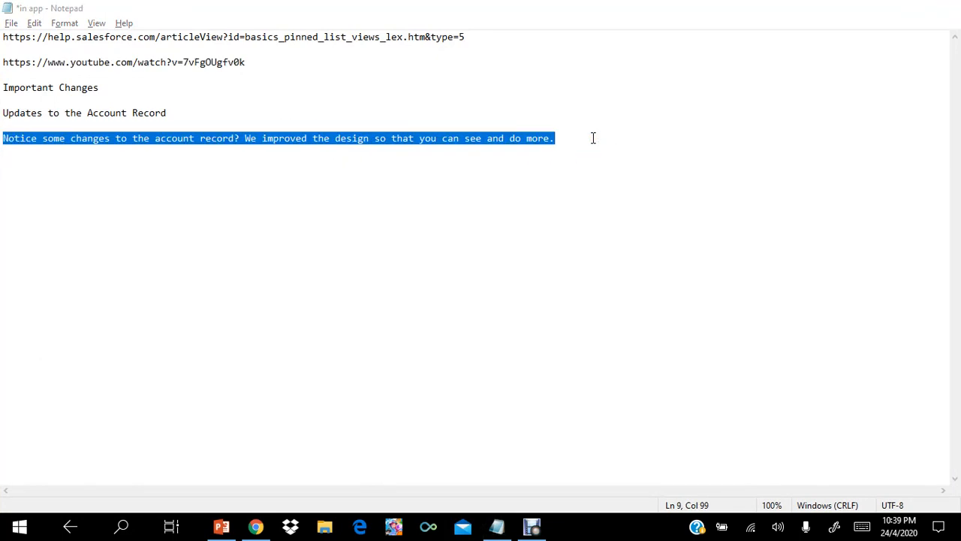
{"action": "key", "text": "alt+Tab"}
{"action": "key", "text": "ctrl+v"}
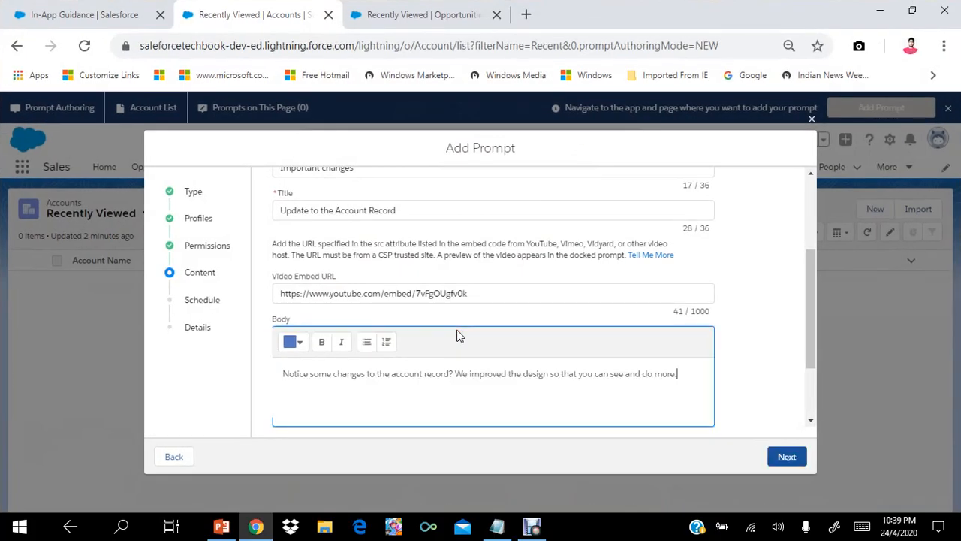
{"action": "left_click_drag", "start_coordinate": [811, 343], "coordinate": [810, 377]}
{"action": "left_click", "coordinate": [789, 458]}
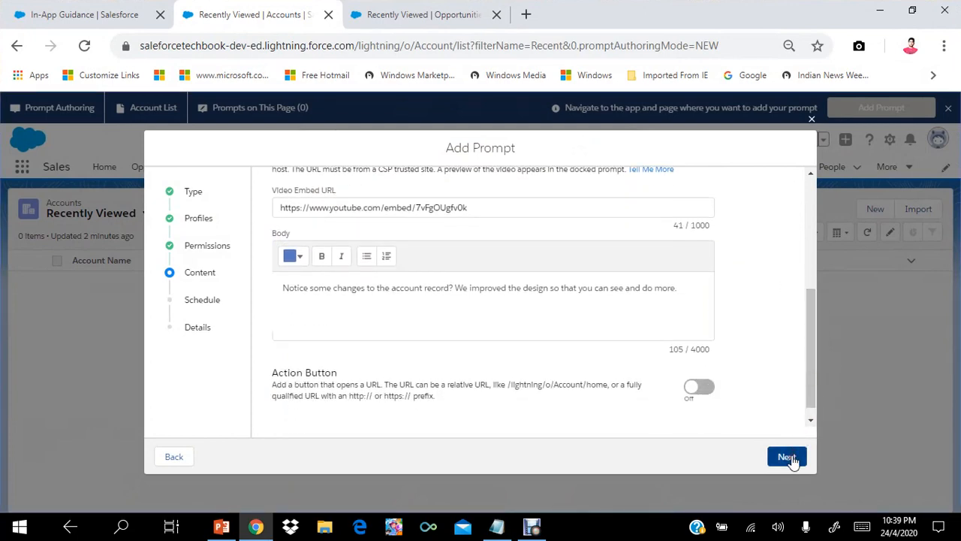
{"action": "left_click", "coordinate": [787, 457]}
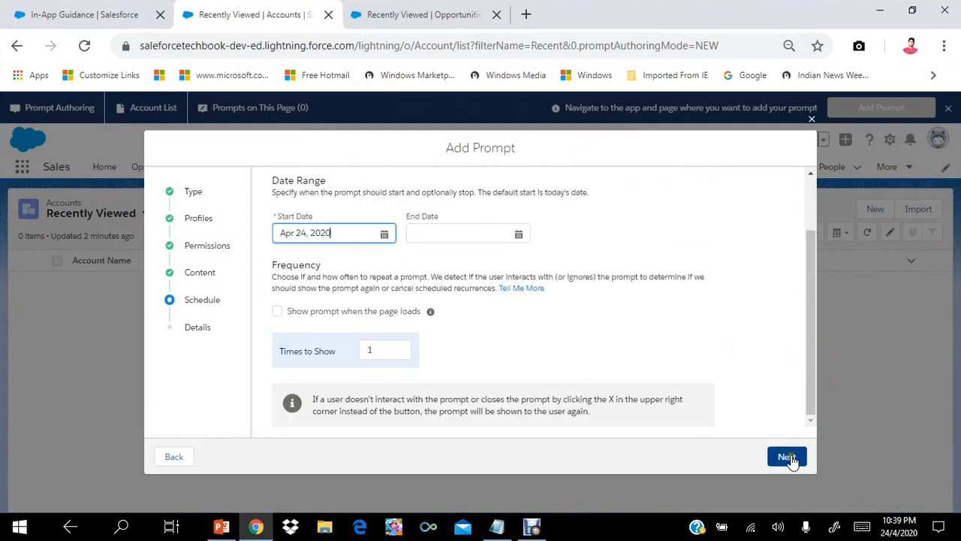
Step: Set the docked prompt's end date to Apr 27, 2020
{"action": "left_click", "coordinate": [518, 186]}
{"action": "left_click", "coordinate": [208, 300]}
{"action": "left_click", "coordinate": [208, 301]}
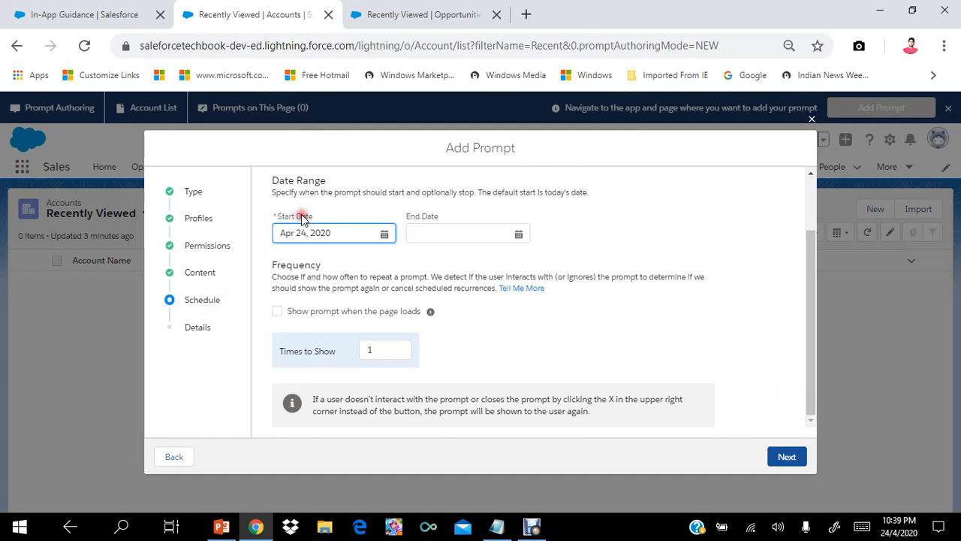
{"action": "left_click", "coordinate": [470, 233]}
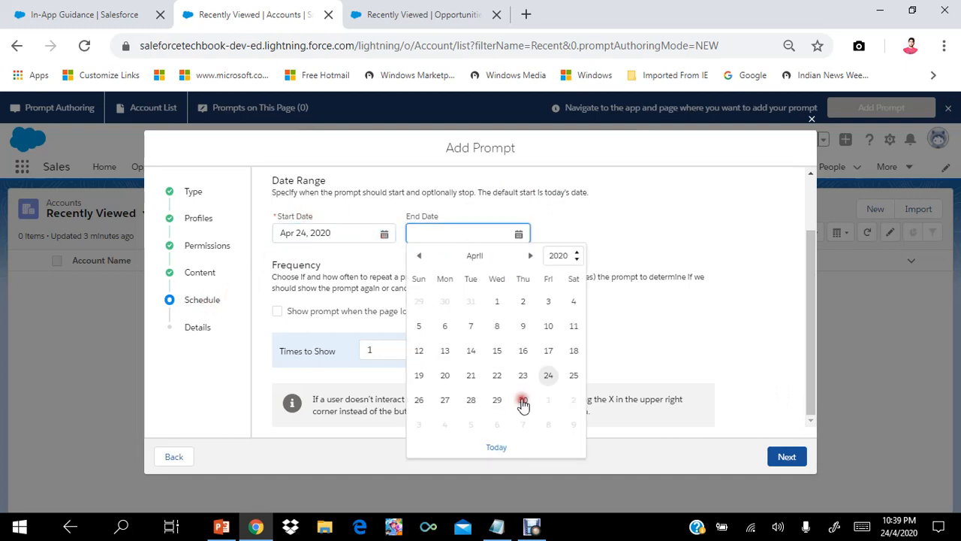
{"action": "left_click", "coordinate": [446, 400]}
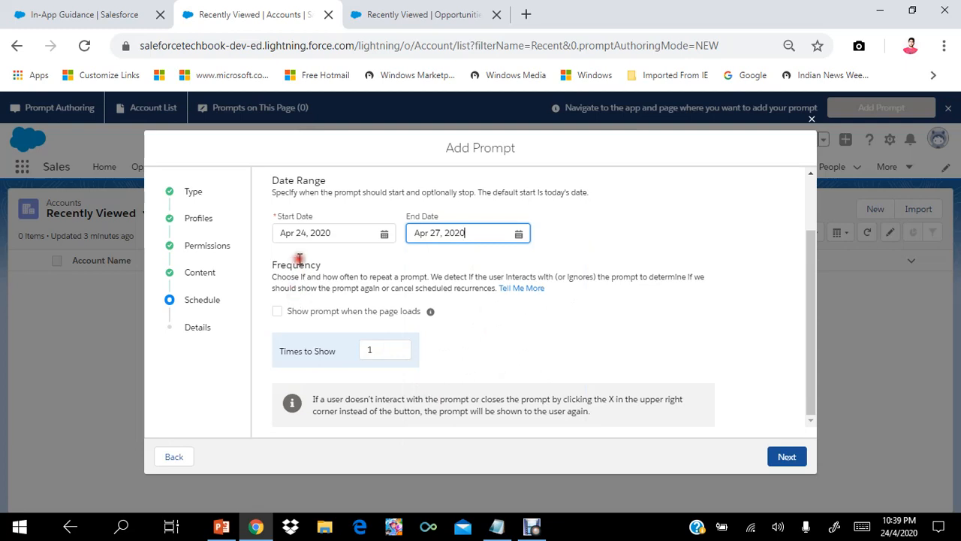
Step: Set the prompt to show 4 times with 7 days in between, enable showing it when the page loads, and continue to the details
{"action": "left_click", "coordinate": [379, 352]}
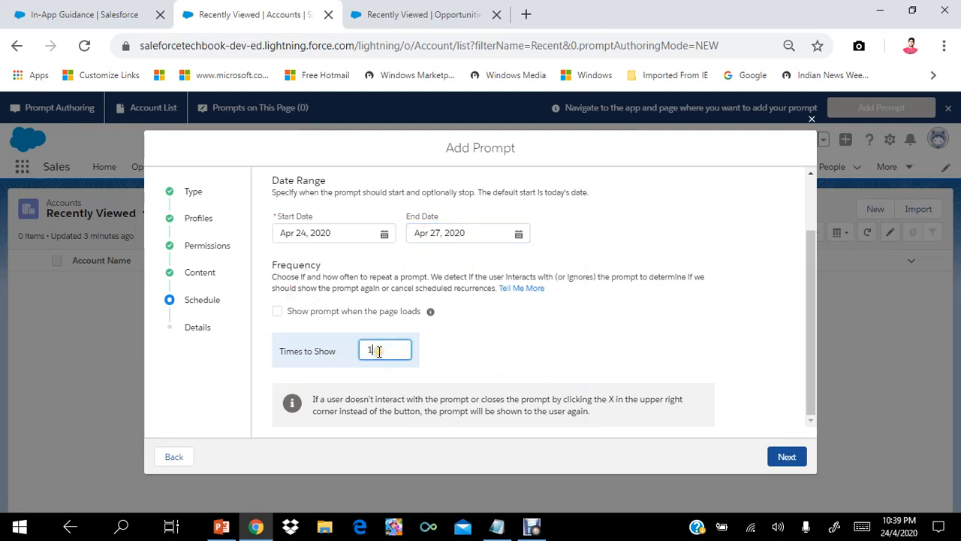
{"action": "key", "text": "BackSpace"}
{"action": "type", "text": "4"}
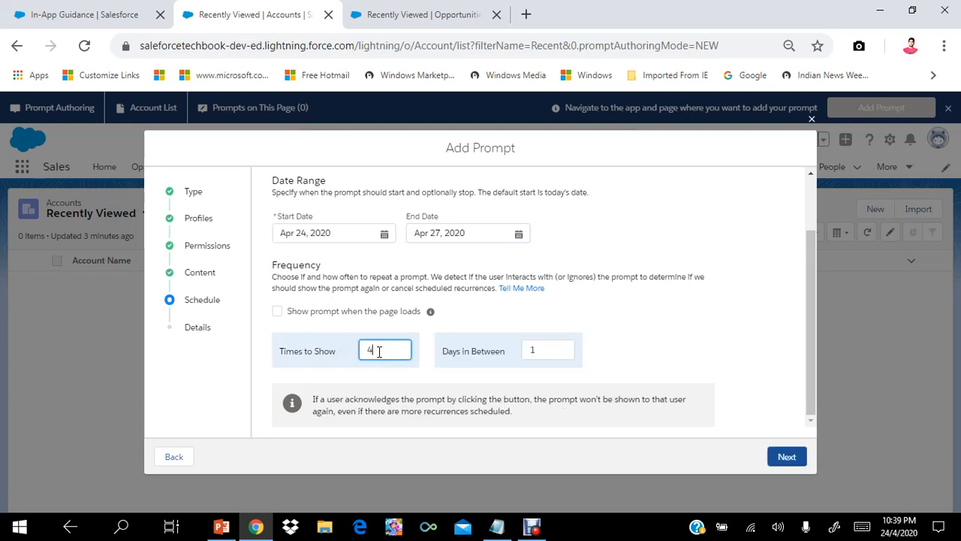
{"action": "left_click", "coordinate": [544, 355]}
{"action": "key", "text": "BackSpace"}
{"action": "type", "text": "7"}
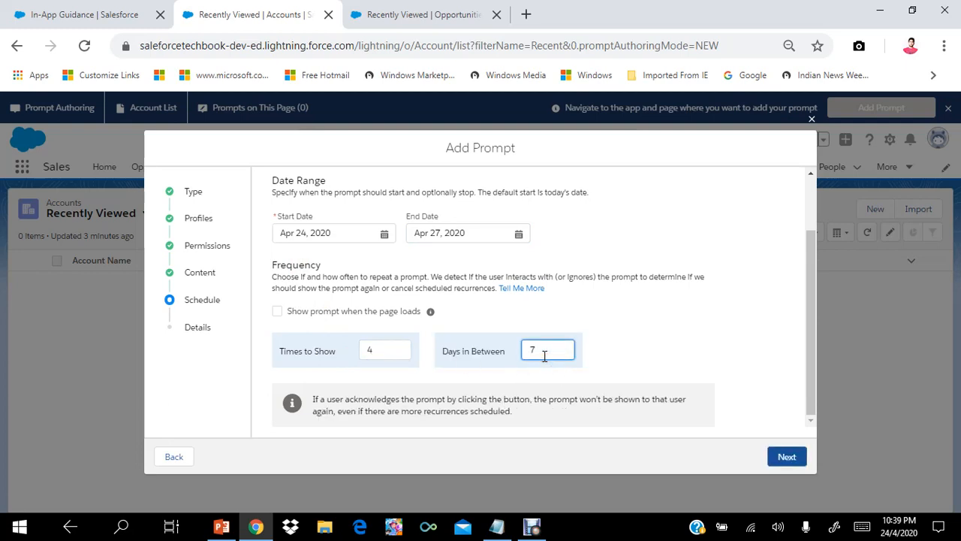
{"action": "left_click", "coordinate": [280, 312]}
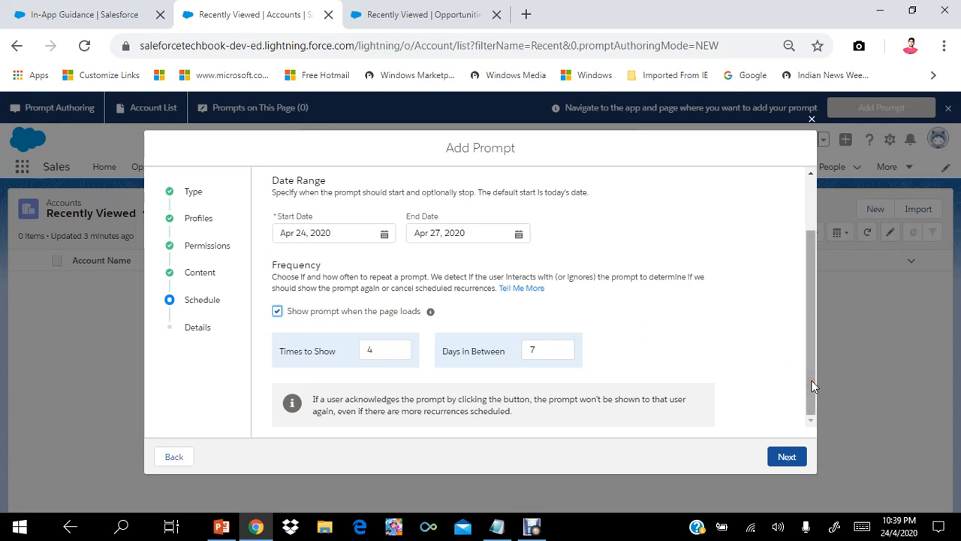
{"action": "left_click", "coordinate": [787, 458]}
Step: Name the prompt RecordPage, describe it as "DockedPAge", and save it to open its preview
{"action": "left_click", "coordinate": [319, 271]}
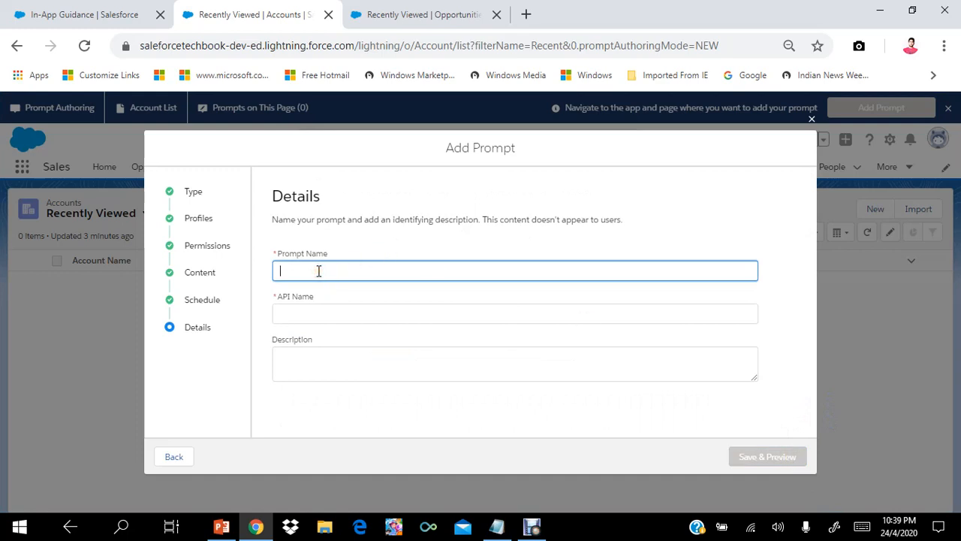
{"action": "type", "text": "RecordPage"}
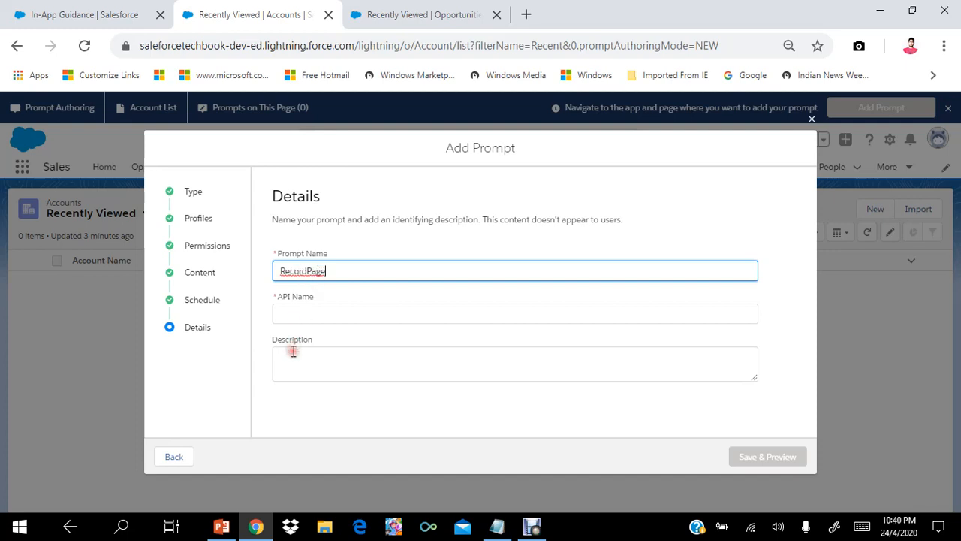
{"action": "left_click", "coordinate": [293, 352]}
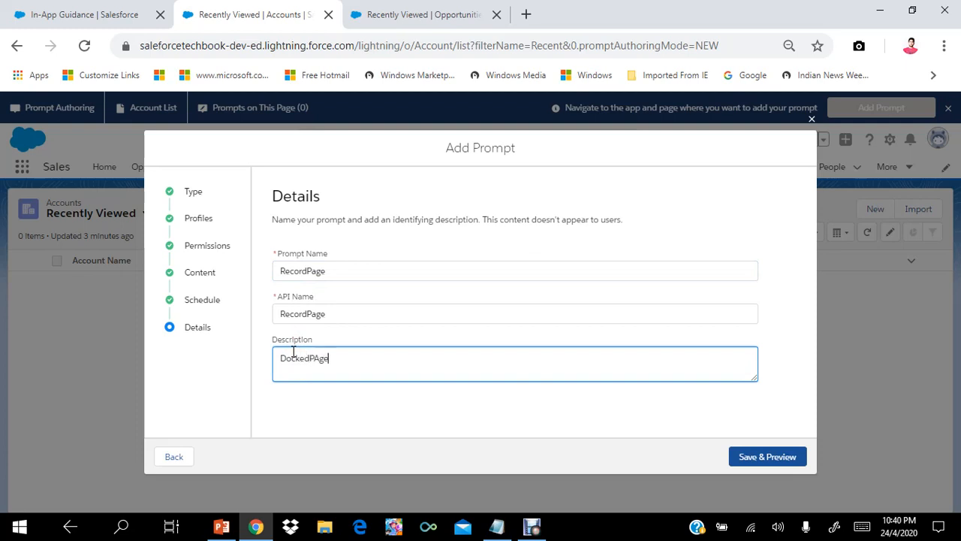
{"action": "type", "text": "DockedPAge"}
{"action": "key", "text": "BackSpace"}
{"action": "left_click", "coordinate": [751, 459]}
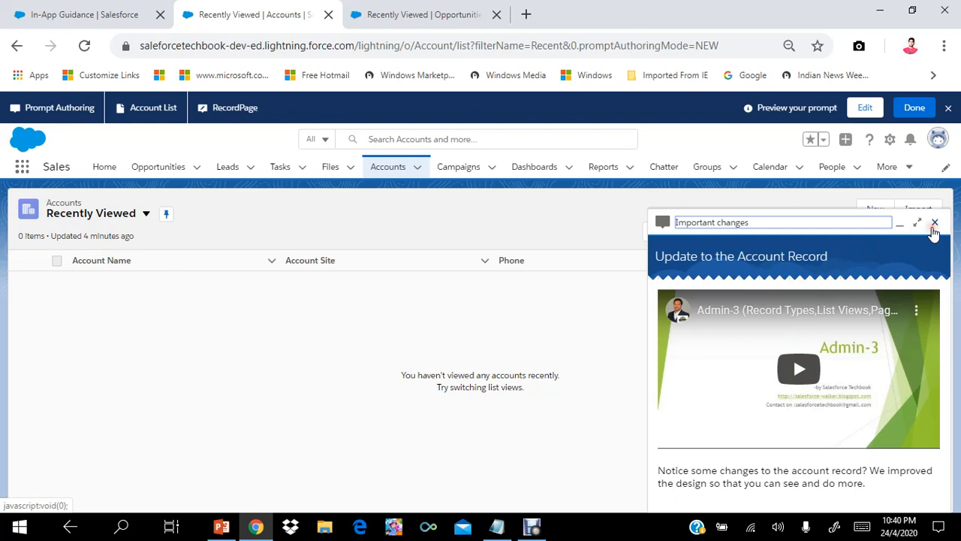
Step: Reopen the docked prompt for editing, review its settings from type through details, and save it to preview it again
{"action": "left_click", "coordinate": [865, 108]}
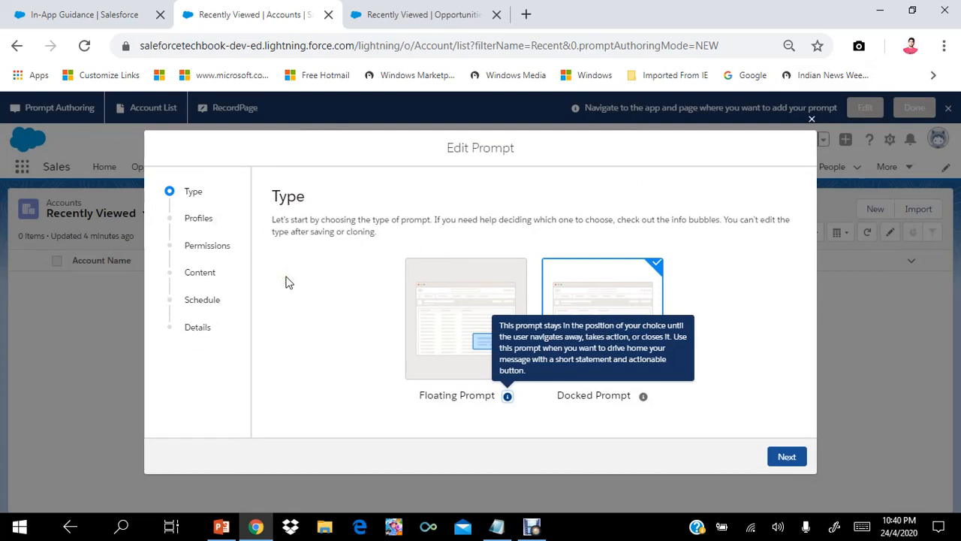
{"action": "left_click", "coordinate": [312, 282]}
{"action": "left_click", "coordinate": [610, 312]}
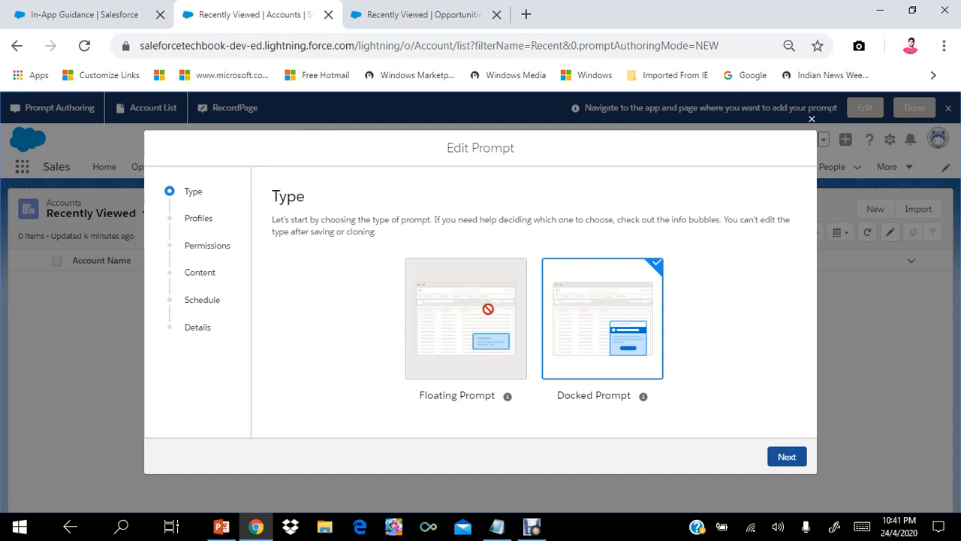
{"action": "left_click", "coordinate": [781, 458]}
{"action": "left_click", "coordinate": [789, 460]}
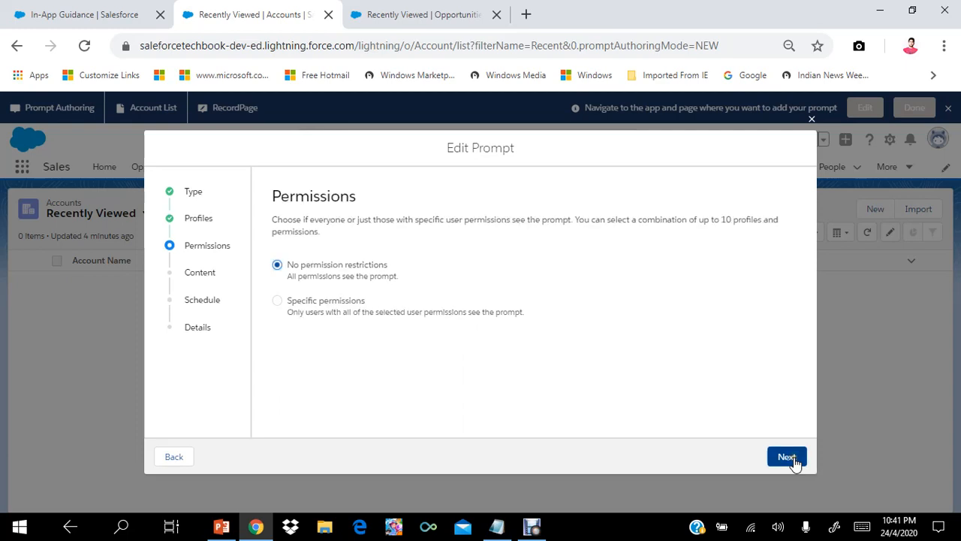
{"action": "left_click", "coordinate": [789, 460]}
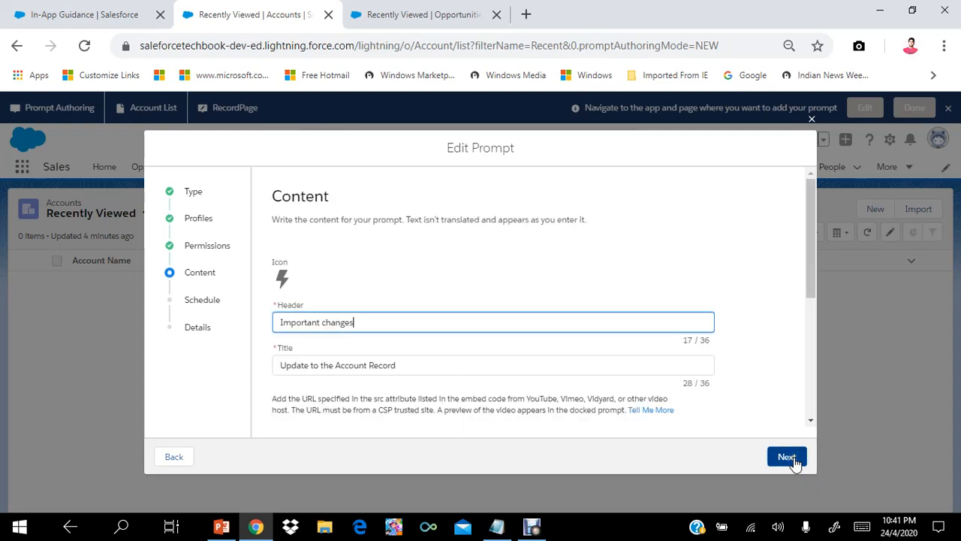
{"action": "left_click", "coordinate": [792, 459]}
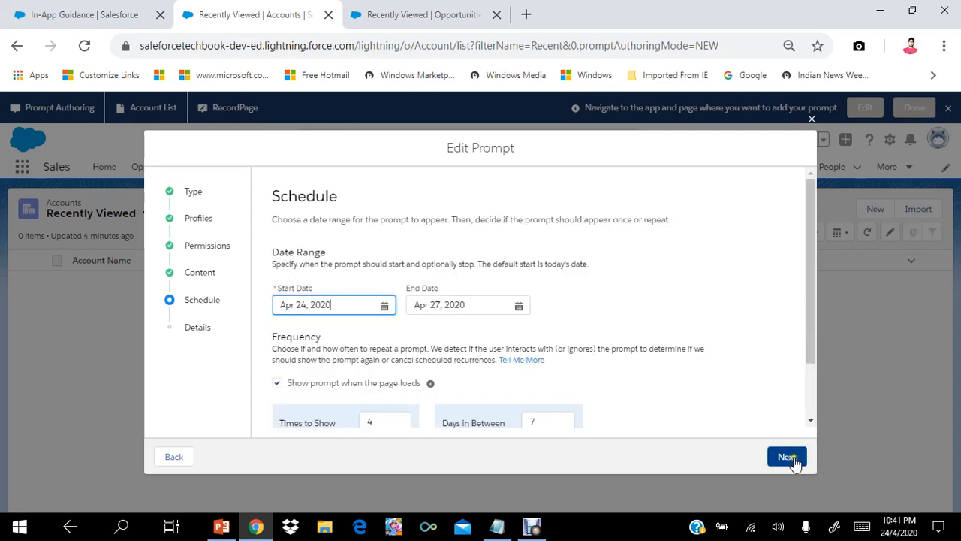
{"action": "left_click", "coordinate": [793, 460]}
{"action": "left_click", "coordinate": [778, 462]}
{"action": "left_click", "coordinate": [783, 315]}
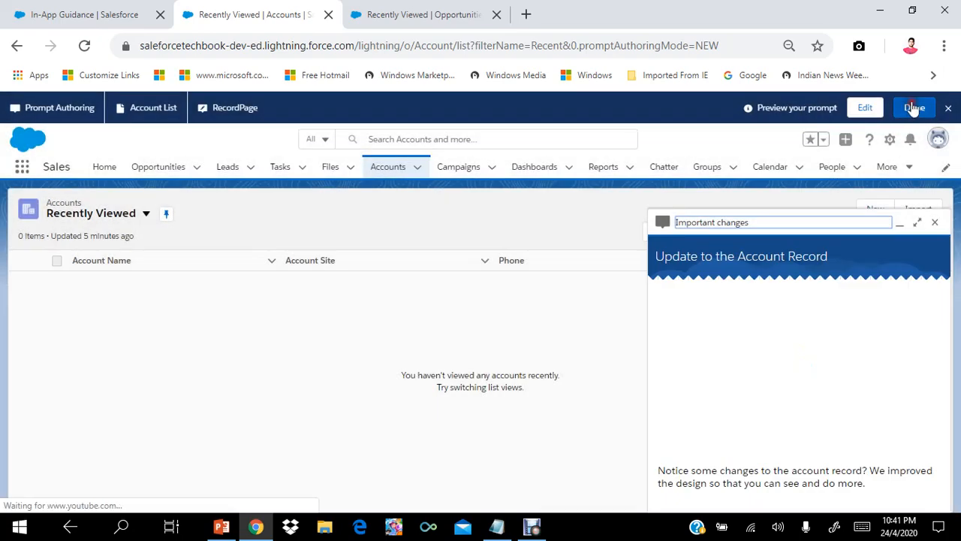
Step: Finish saving the RecordPage prompt and close the prompt authoring bar, confirming the closure
{"action": "left_click", "coordinate": [914, 108]}
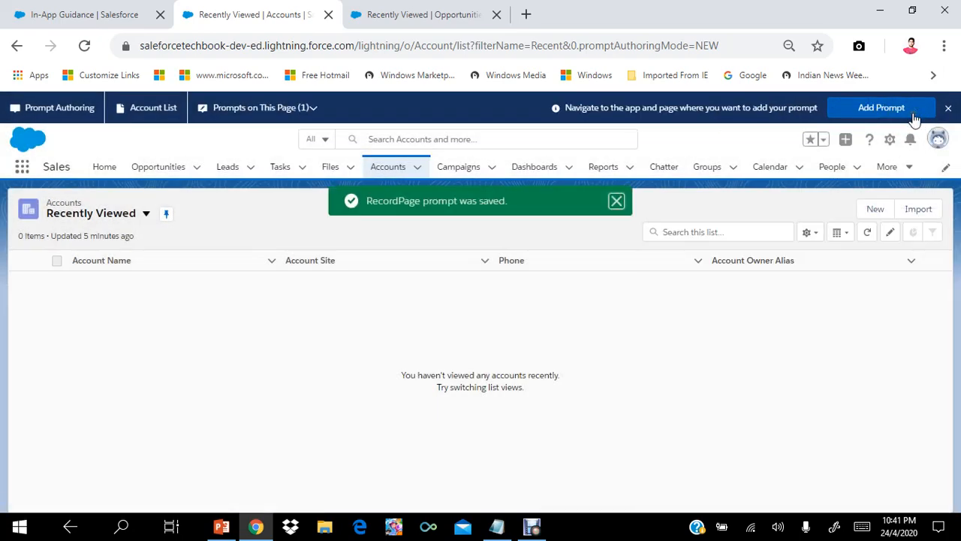
{"action": "left_click", "coordinate": [948, 109]}
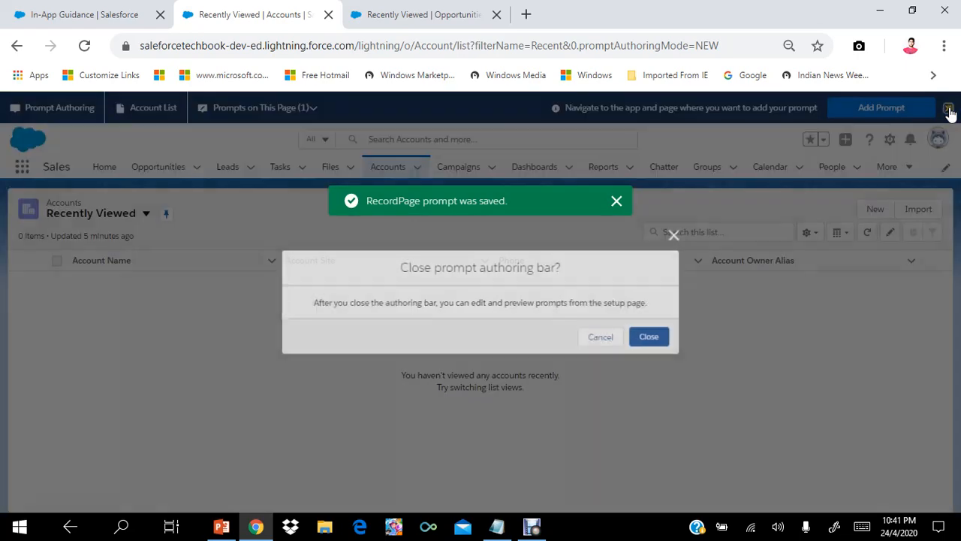
{"action": "left_click", "coordinate": [653, 338]}
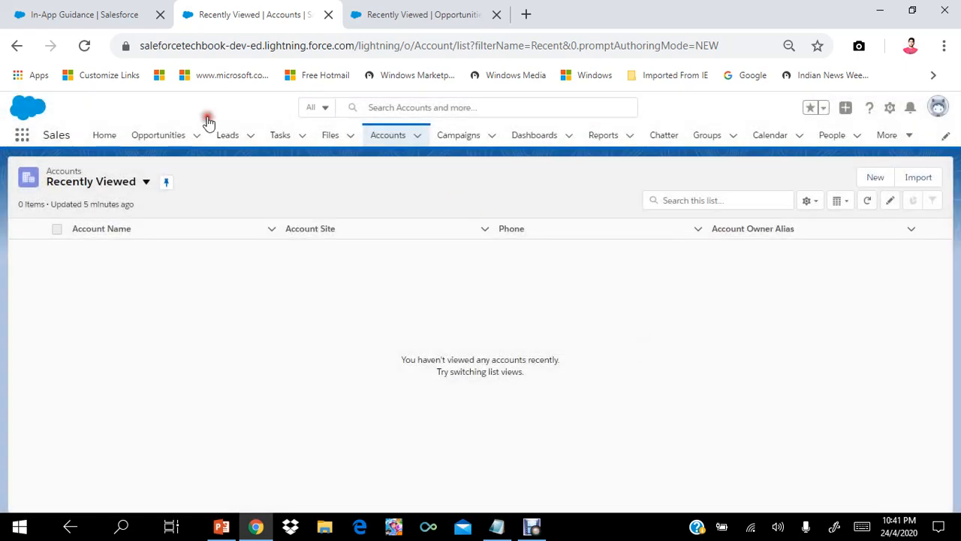
Step: Reload the Accounts list page to test the docked prompt, then toggle it between docked and expanded size, leaving it expanded
{"action": "left_click", "coordinate": [84, 45]}
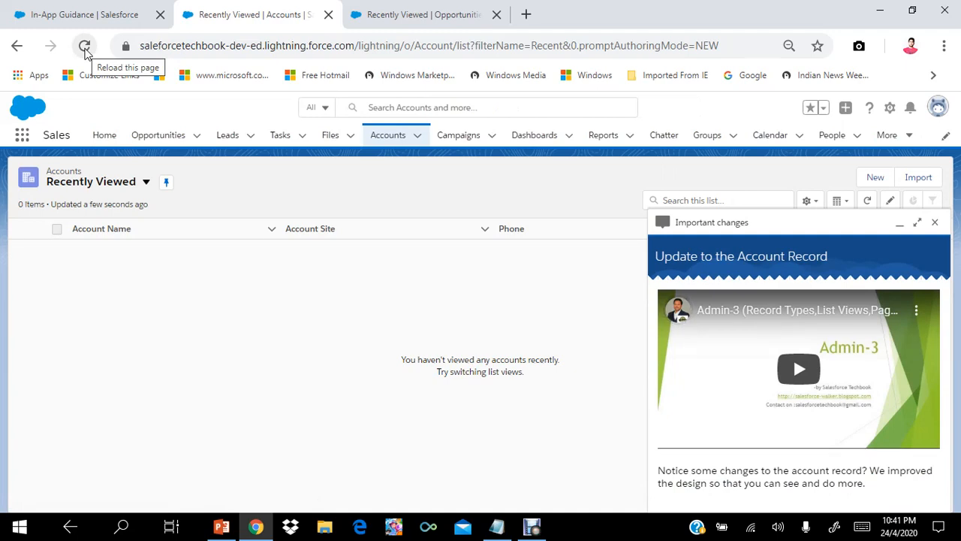
{"action": "left_click", "coordinate": [916, 225]}
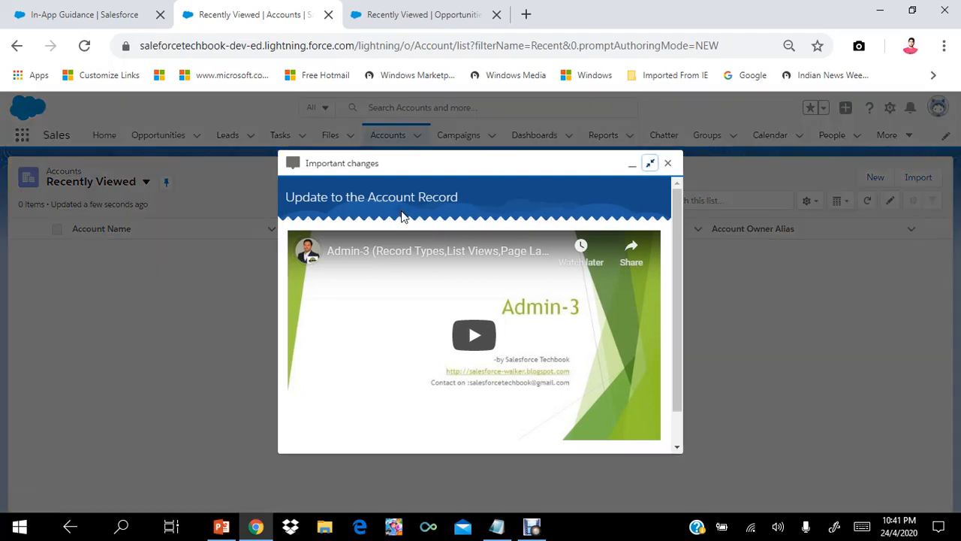
{"action": "left_click", "coordinate": [650, 163]}
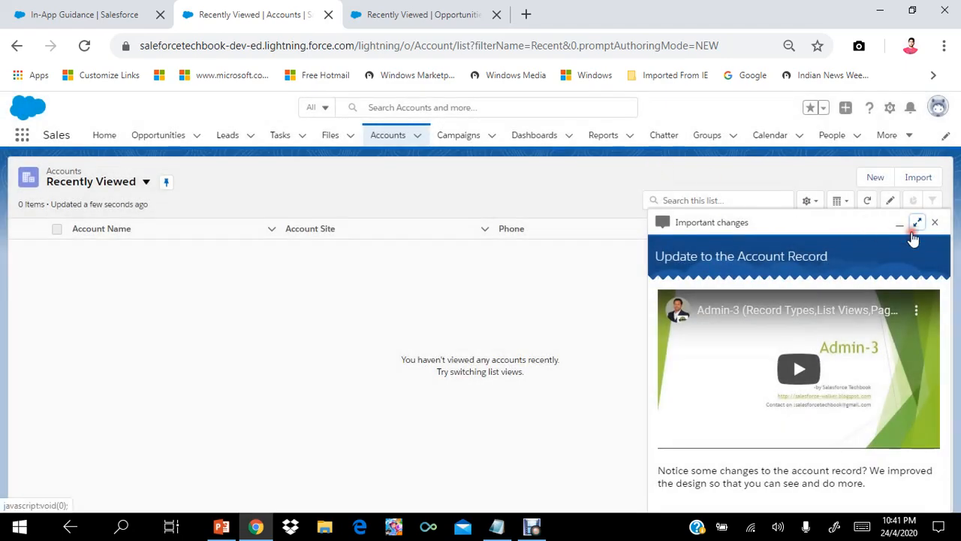
{"action": "left_click", "coordinate": [917, 224]}
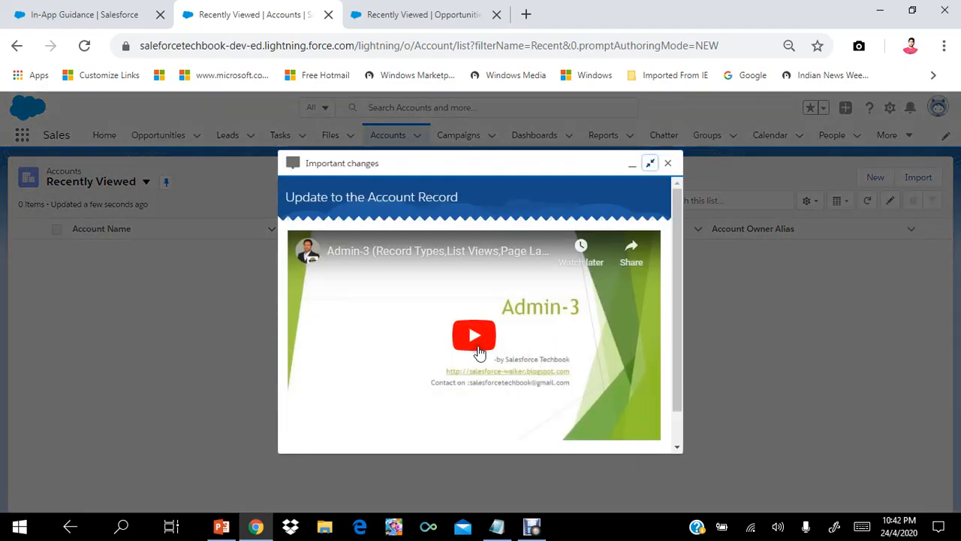
Step: Play the video in the expanded prompt, dismiss its ad overlay, jump back to about 1:42, and pause it
{"action": "left_click", "coordinate": [474, 336]}
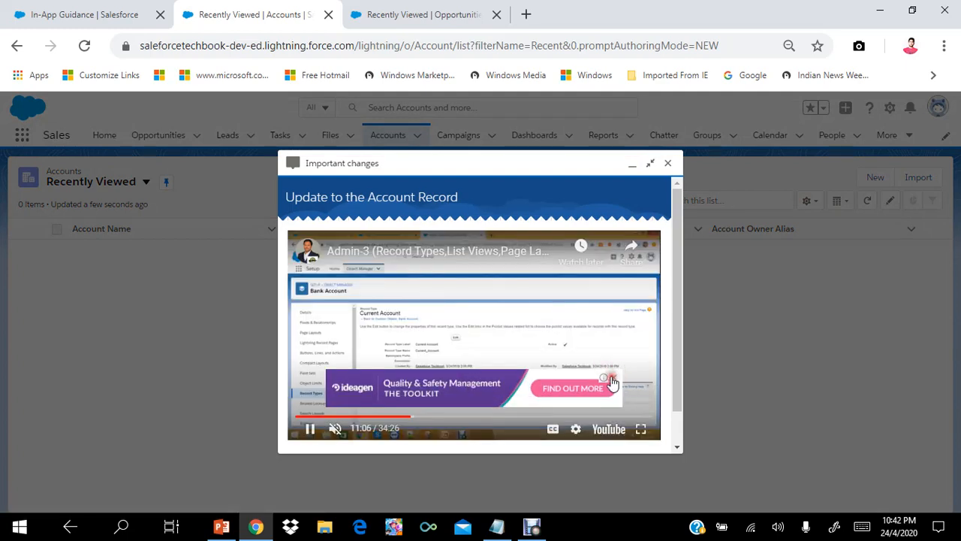
{"action": "left_click", "coordinate": [612, 378]}
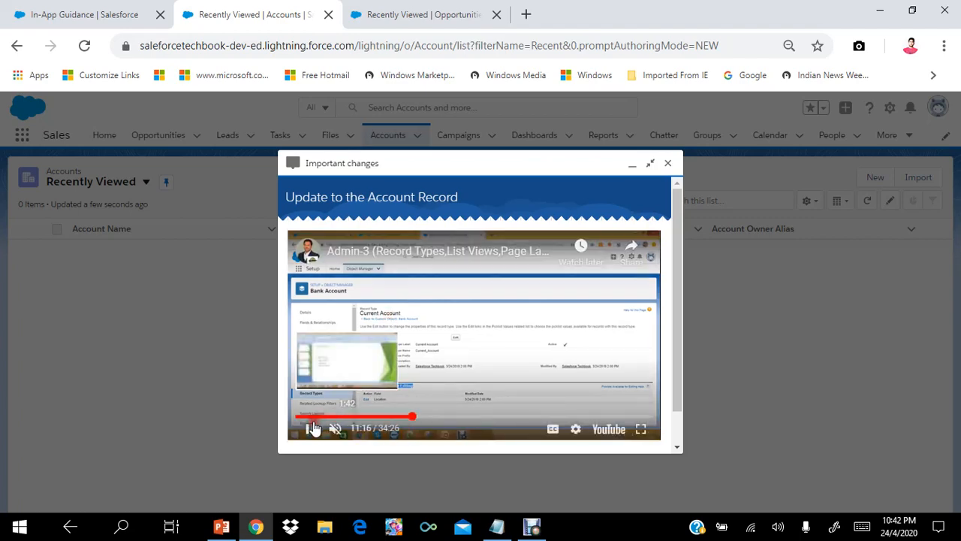
{"action": "left_click", "coordinate": [312, 416]}
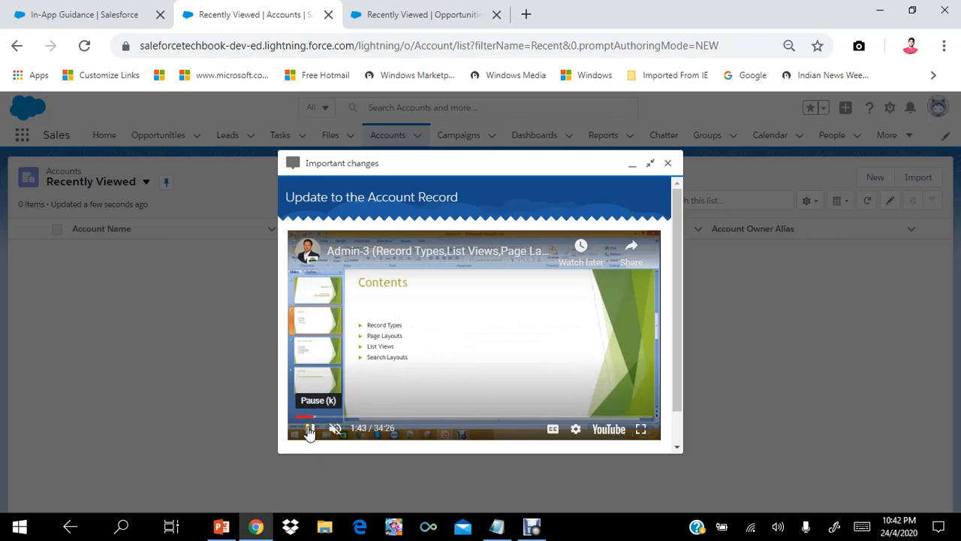
{"action": "left_click", "coordinate": [310, 428]}
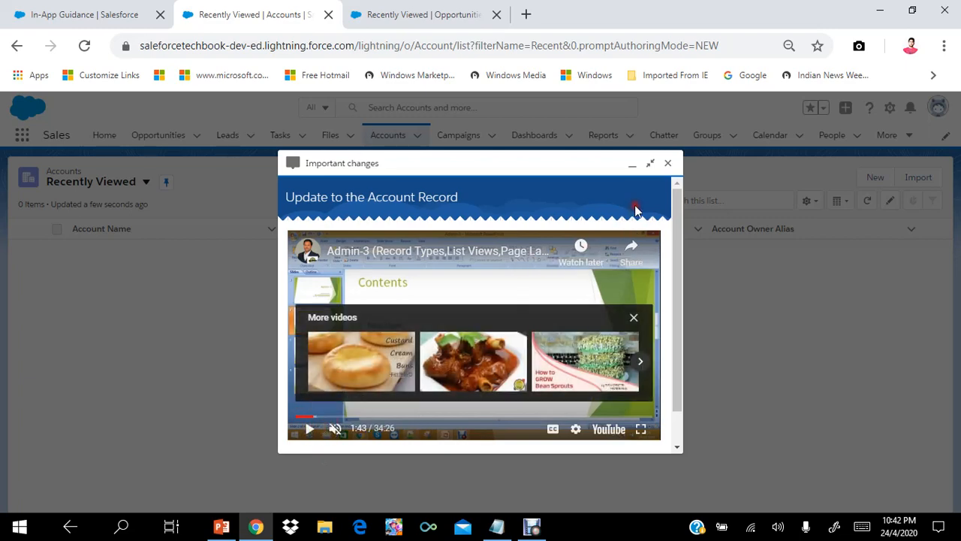
Step: Close the Important changes prompt and reload the Accounts list page to check whether it shows again
{"action": "left_click", "coordinate": [667, 163]}
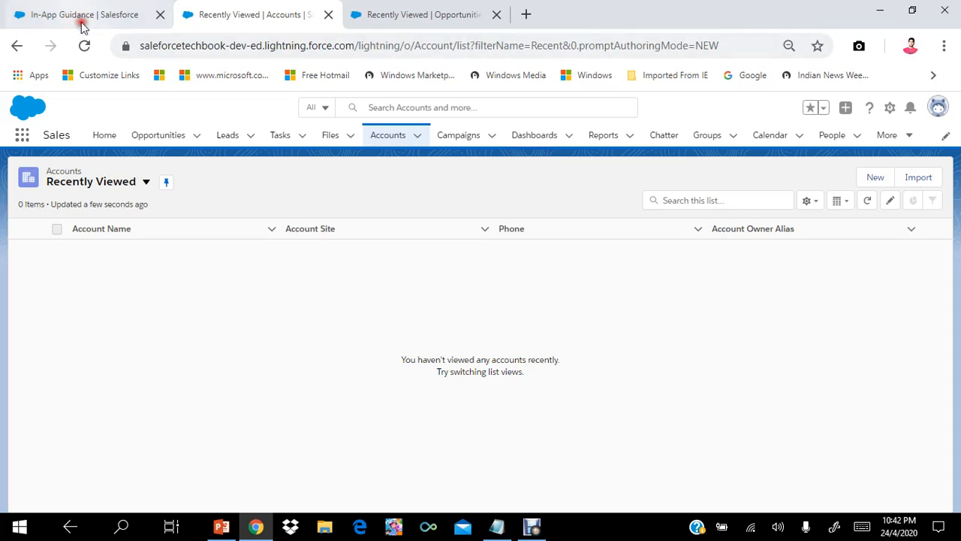
{"action": "left_click", "coordinate": [85, 48]}
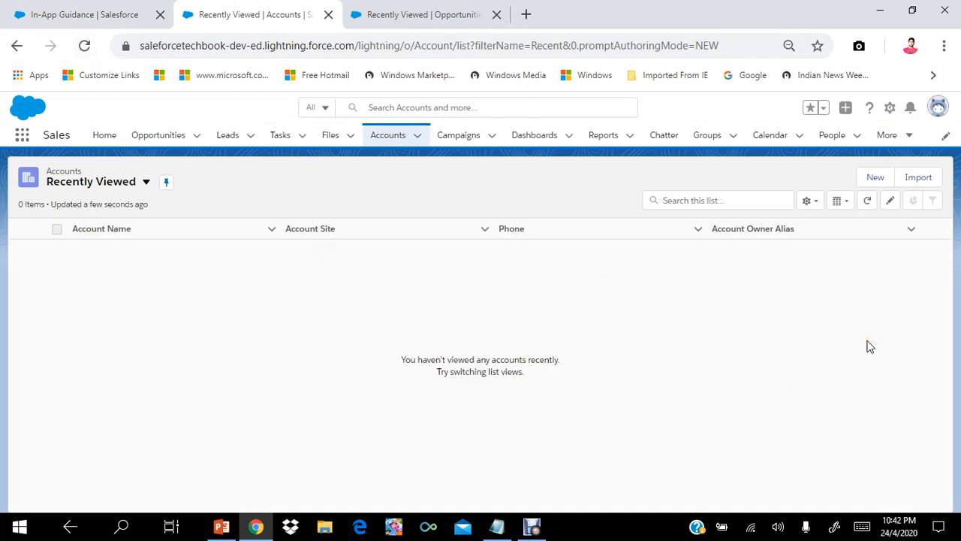
Step: Close the Opportunities browser tab and refresh the In-App Guidance setup page to update its prompt list
{"action": "left_click", "coordinate": [496, 15]}
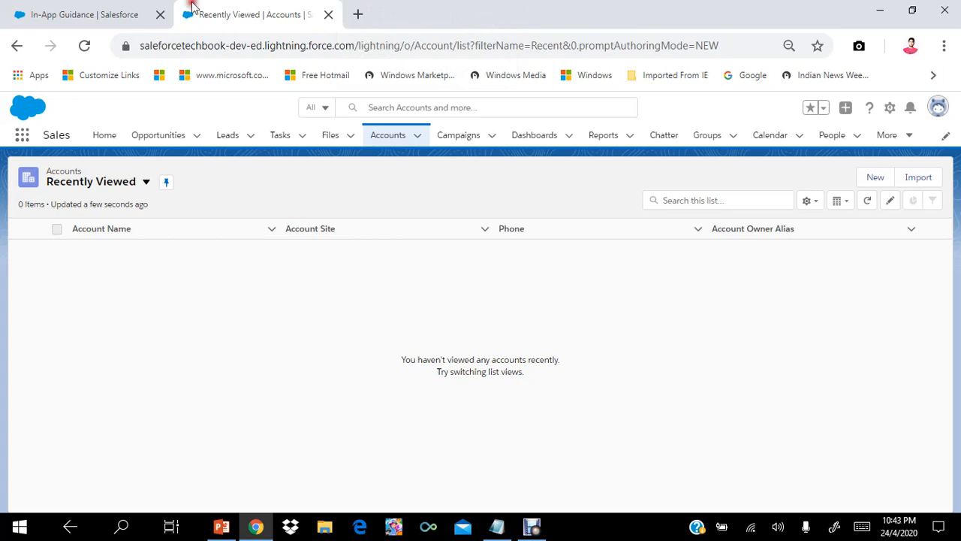
{"action": "left_click", "coordinate": [103, 18]}
{"action": "left_click", "coordinate": [86, 45]}
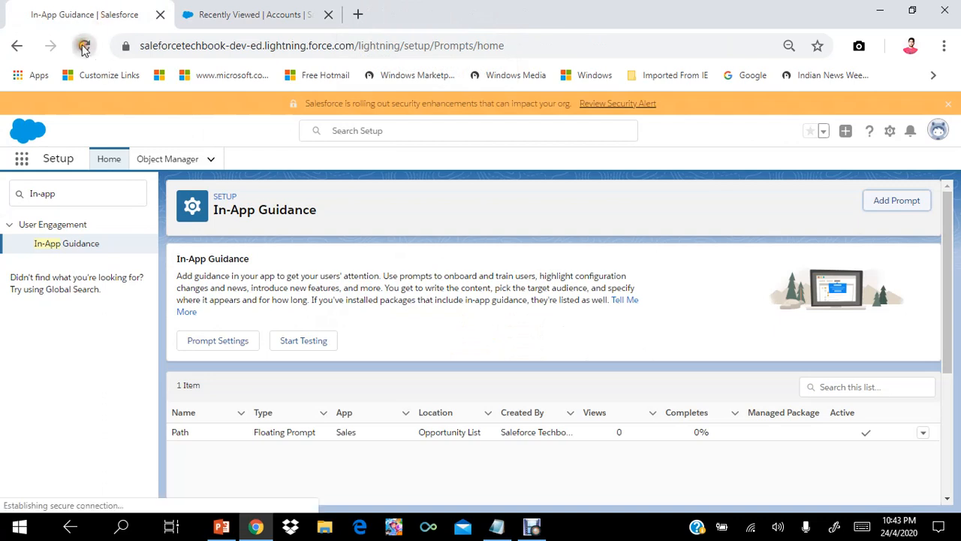